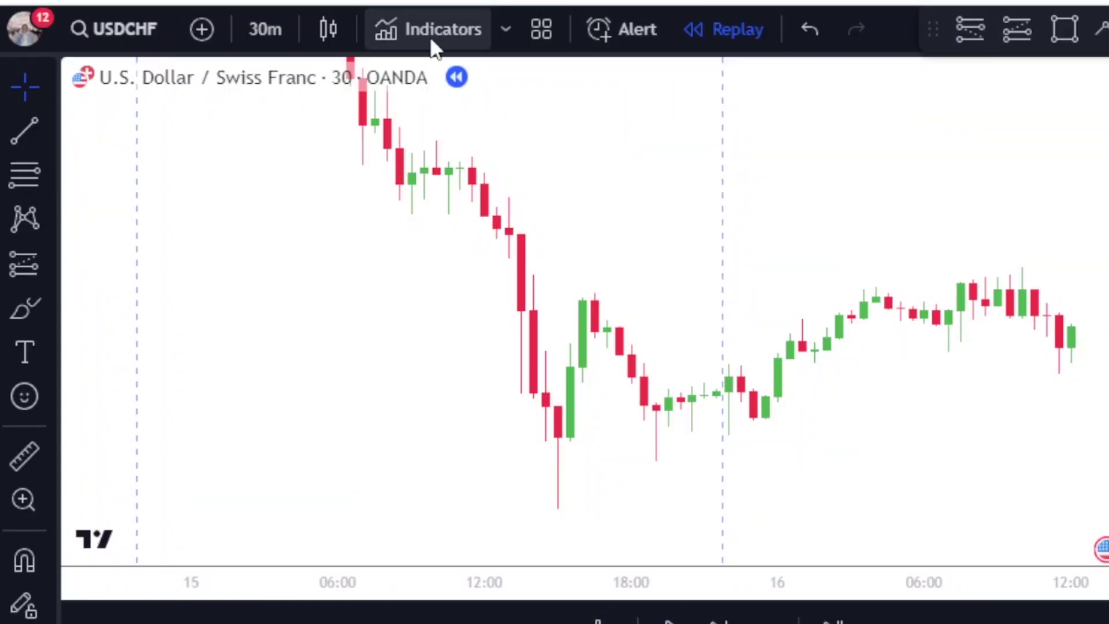
Step: Add Bollinger Bands from the indicator search with Length 30 and StdDev 2
click(430, 35)
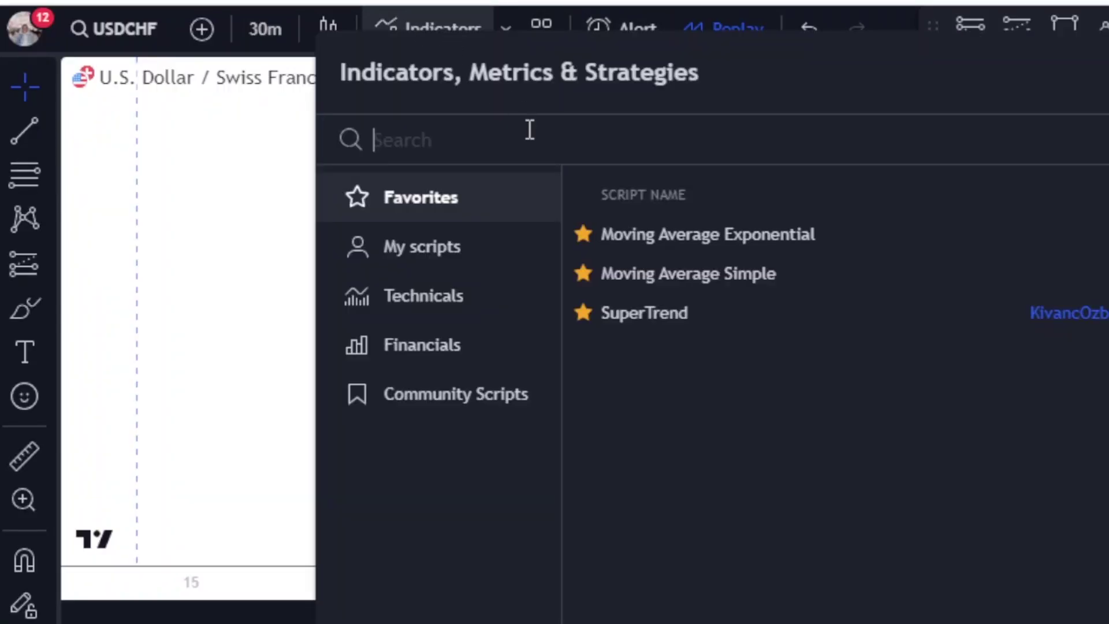
text(boll)
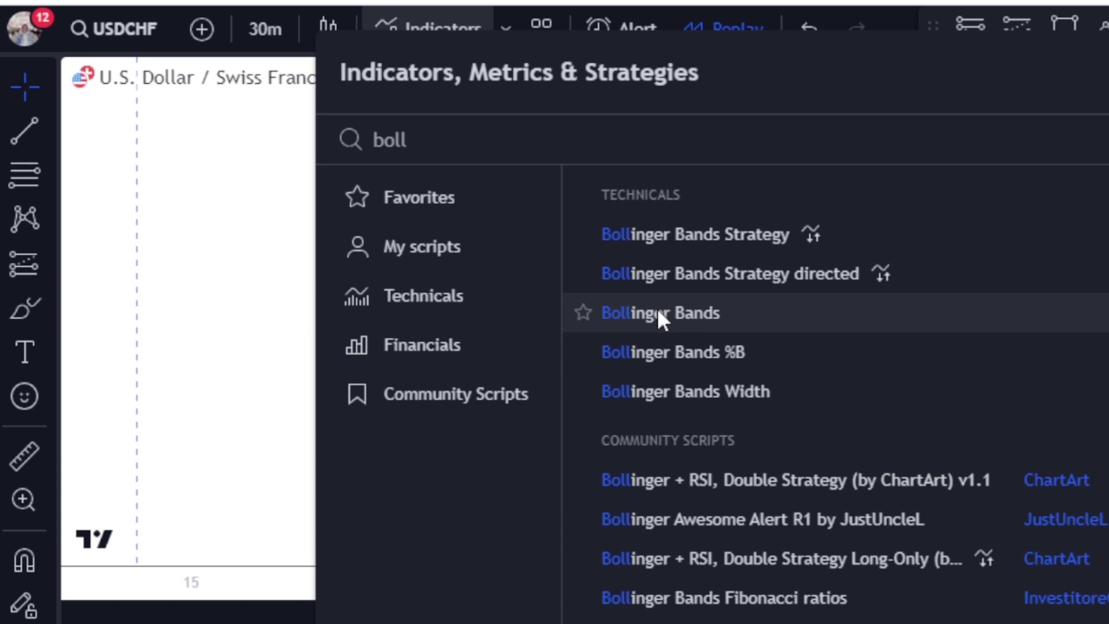
text(3)
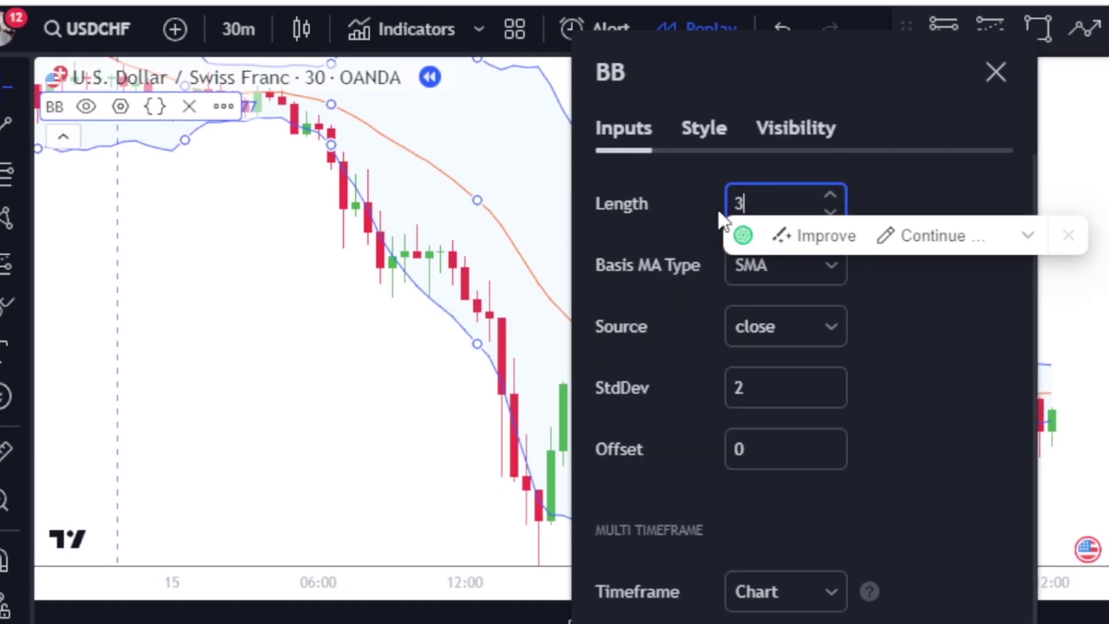
text(0)
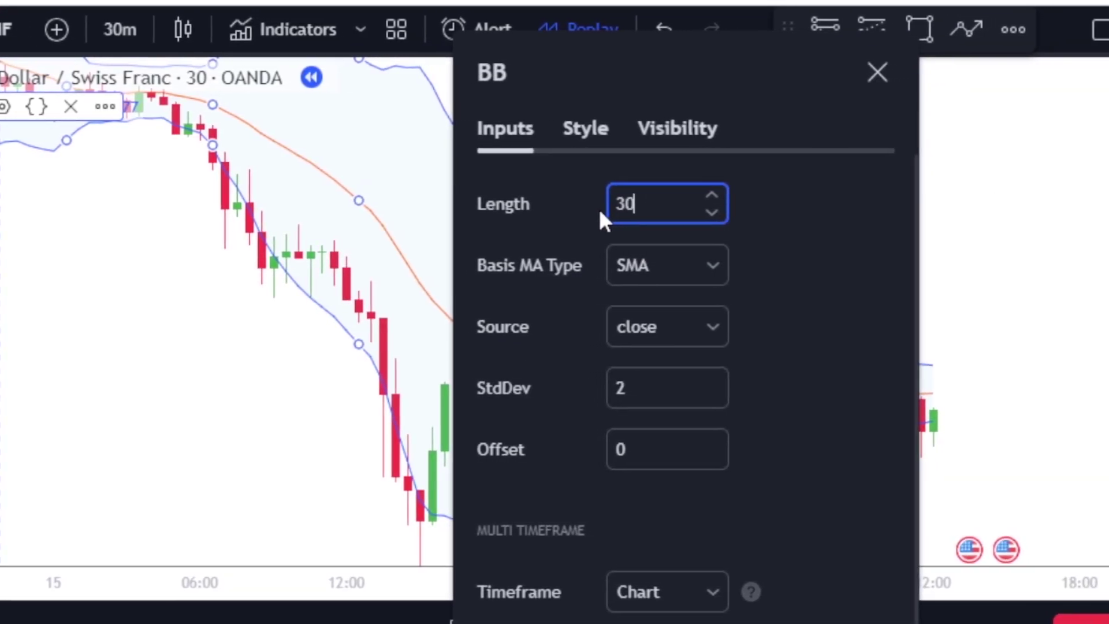
click(622, 394)
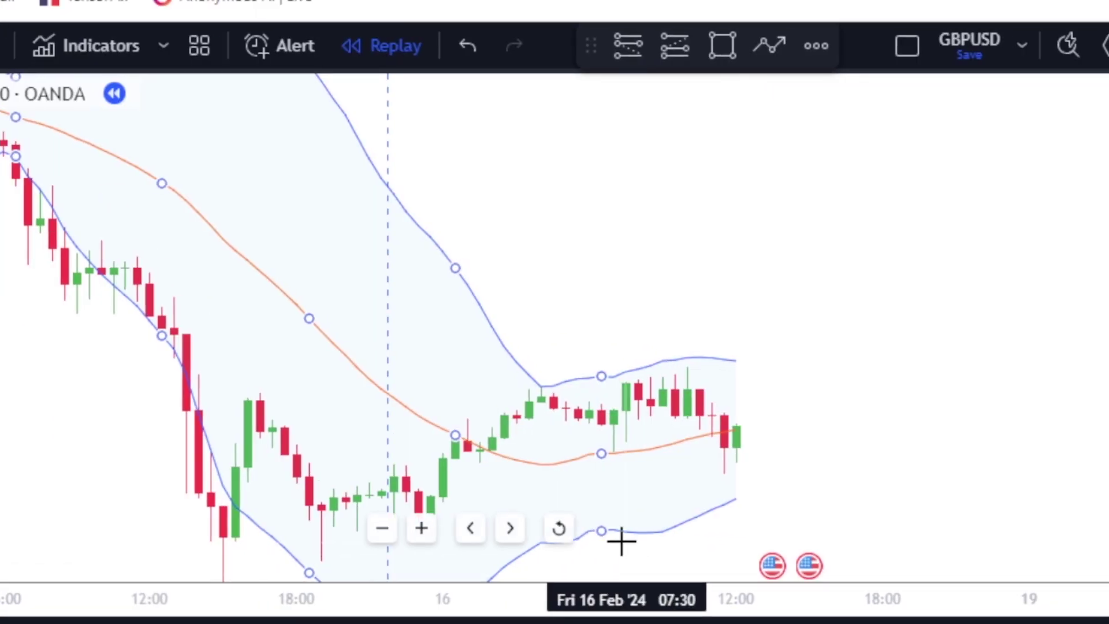
Step: Pan the chart back to the 13 Feb price history to view the bands
drag(619, 540, 860, 412)
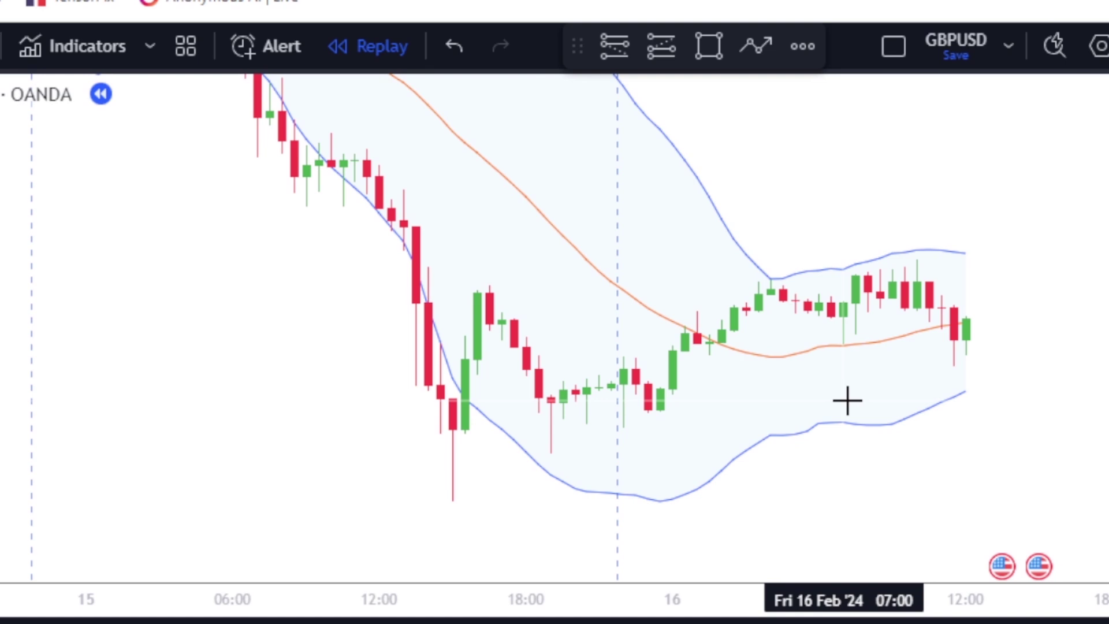
drag(513, 264, 797, 493)
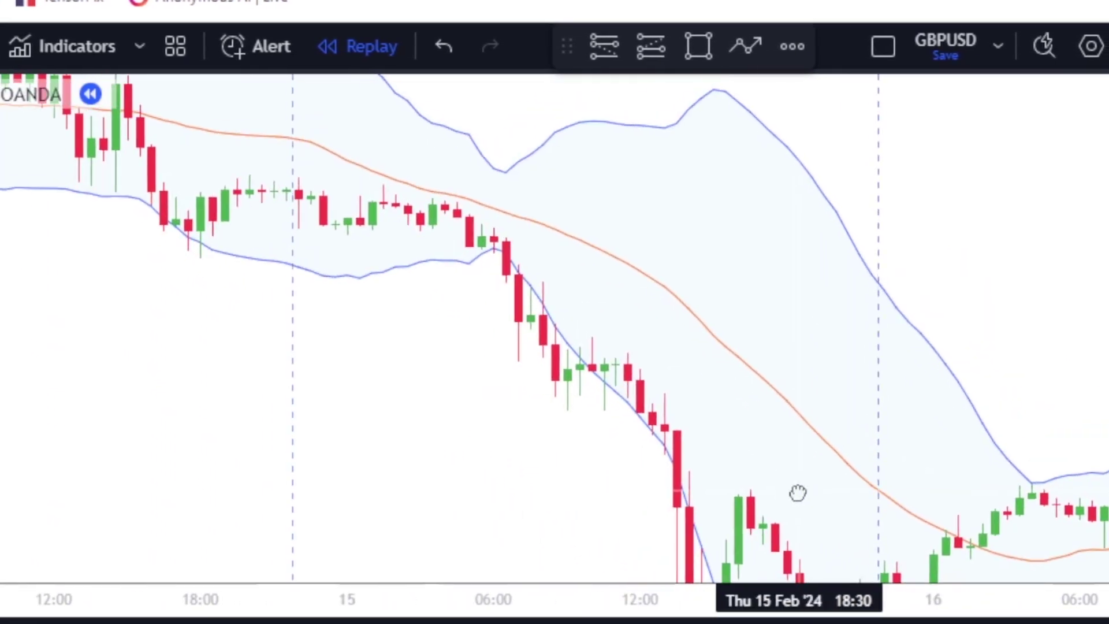
mouse_move(470, 307)
mouse_down()
mouse_move(767, 398)
mouse_move(851, 399)
mouse_up()
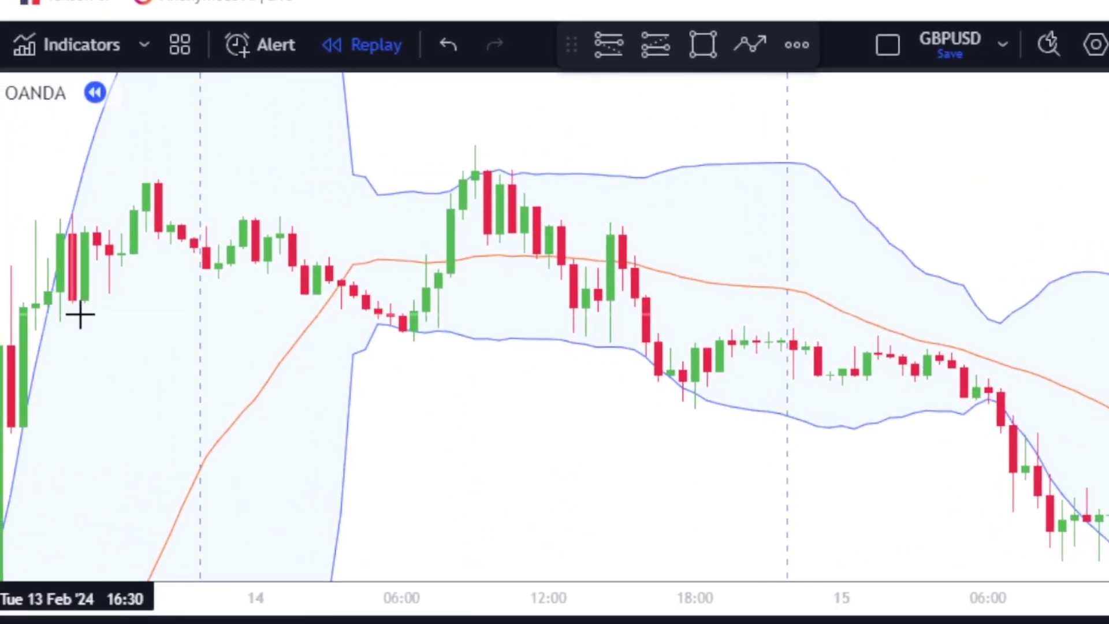
mouse_move(79, 314)
mouse_down()
mouse_move(196, 408)
mouse_move(449, 253)
mouse_up()
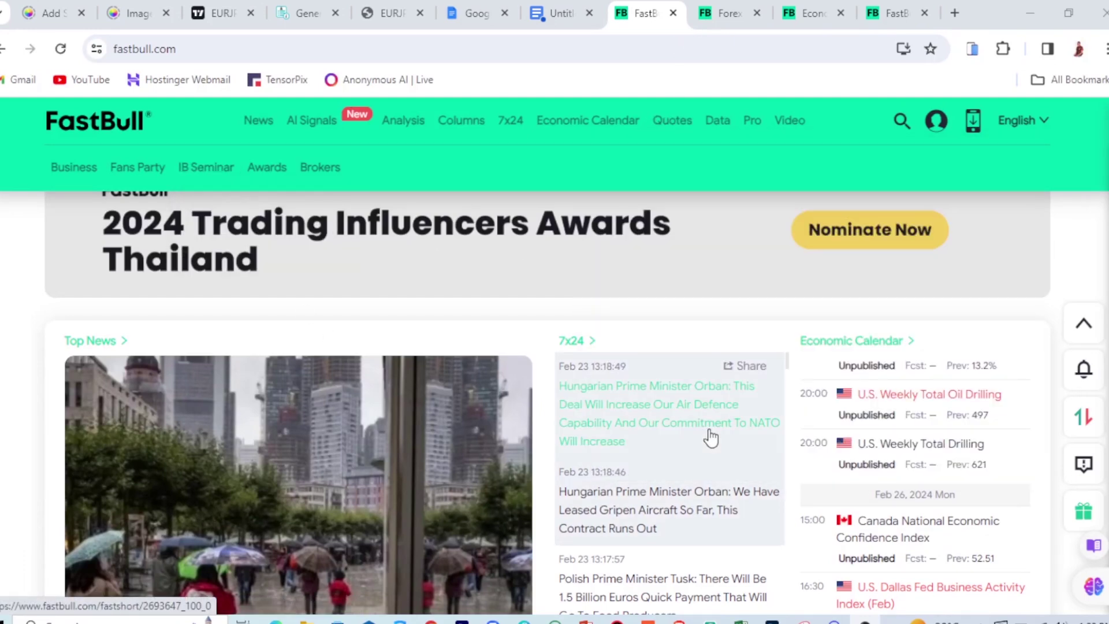
Step: Scroll through the FastBull AI trading signals list
scroll(676, 283, down, 5)
scroll(679, 289, down, 5)
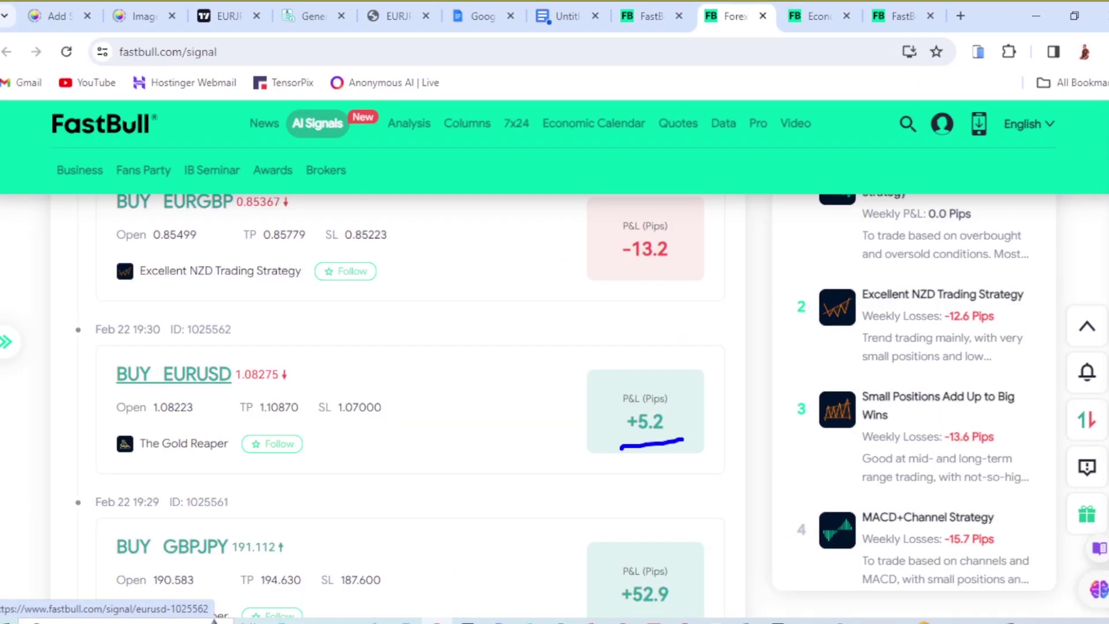
scroll(679, 442, down, 5)
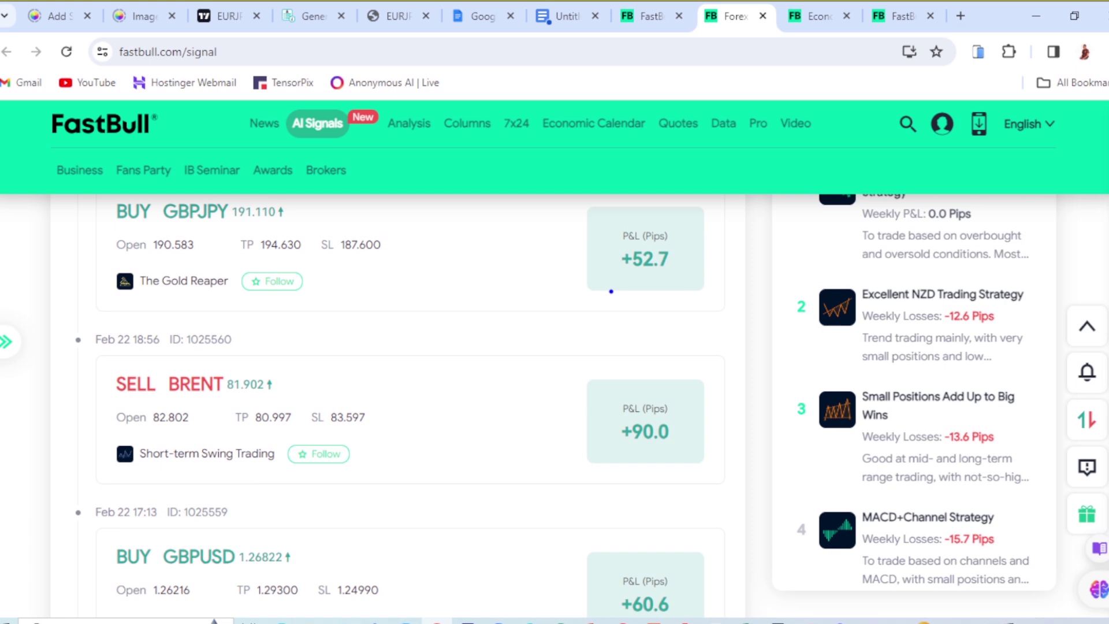
scroll(606, 416, down, 5)
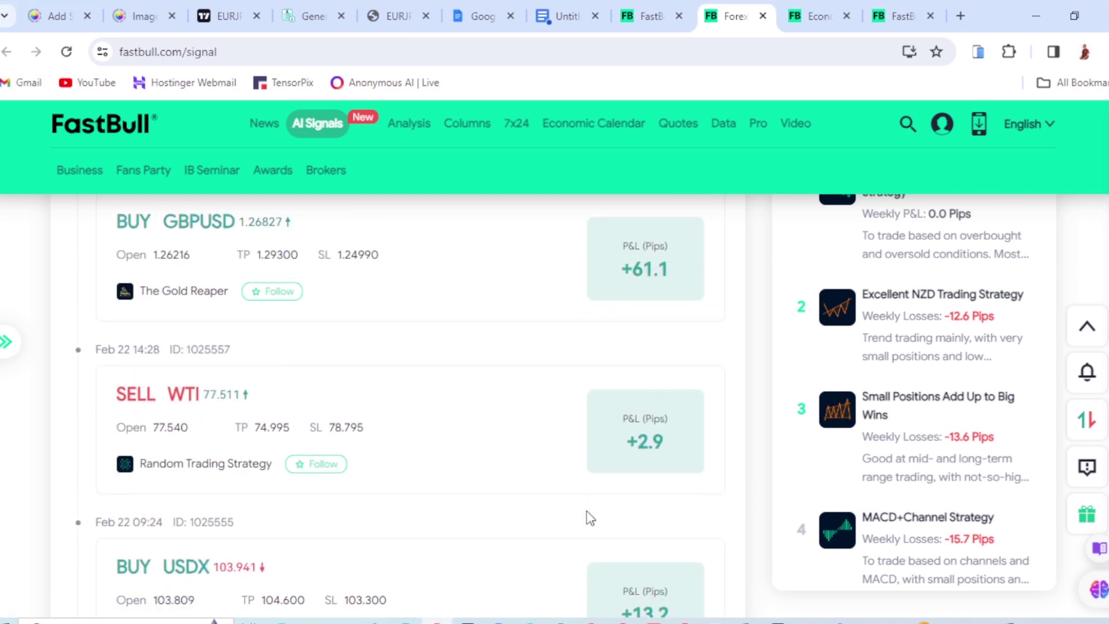
scroll(589, 518, down, 5)
scroll(728, 171, down, 1)
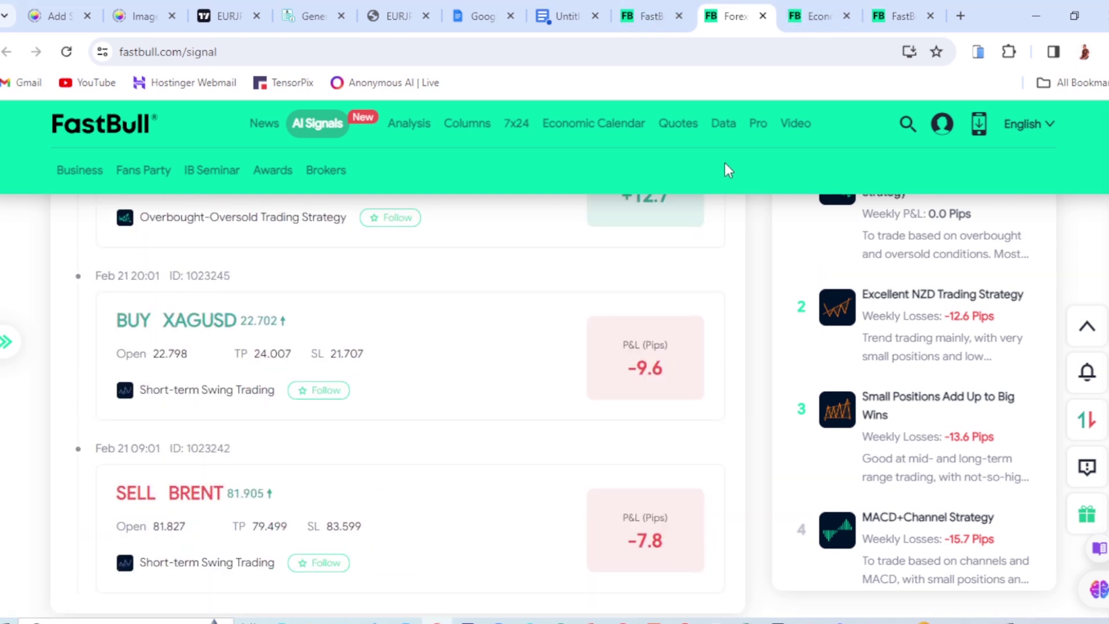
Step: Switch to the FastBull Economic Calendar and scroll through it
click(831, 8)
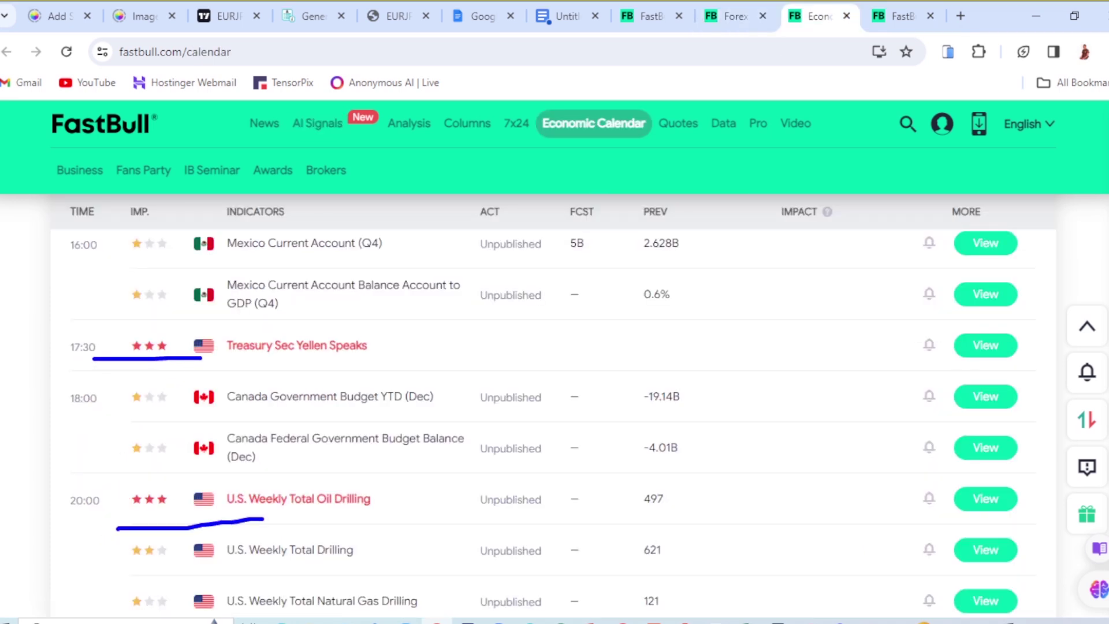
scroll(617, 377, down, 2)
scroll(617, 377, down, 2)
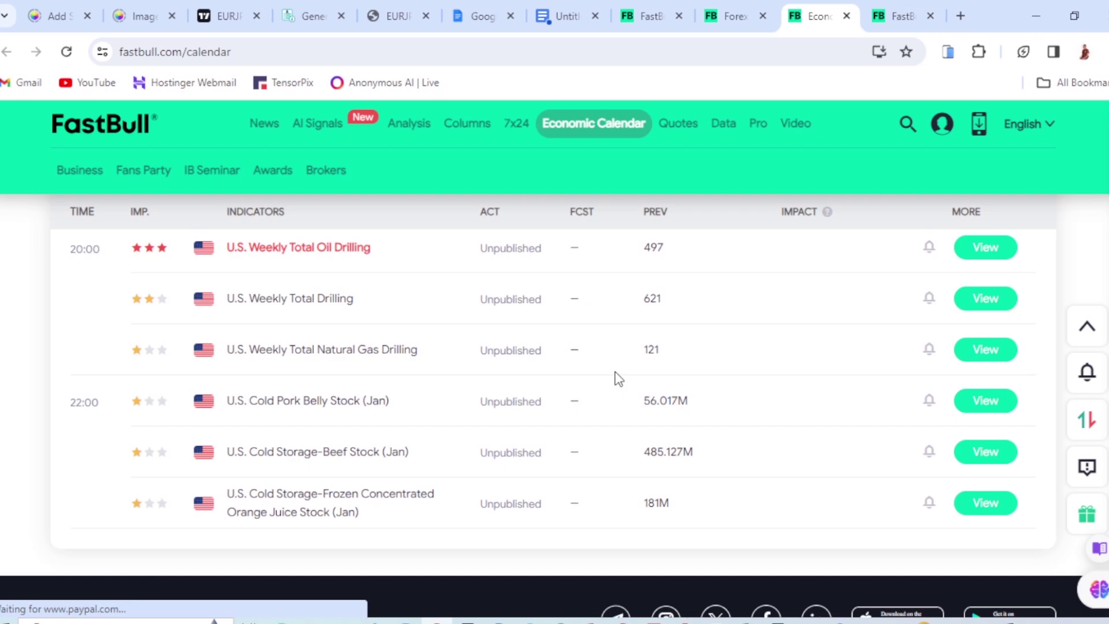
scroll(622, 364, down, 1)
Step: Browse the FastBull video library by scrolling down through it
click(896, 16)
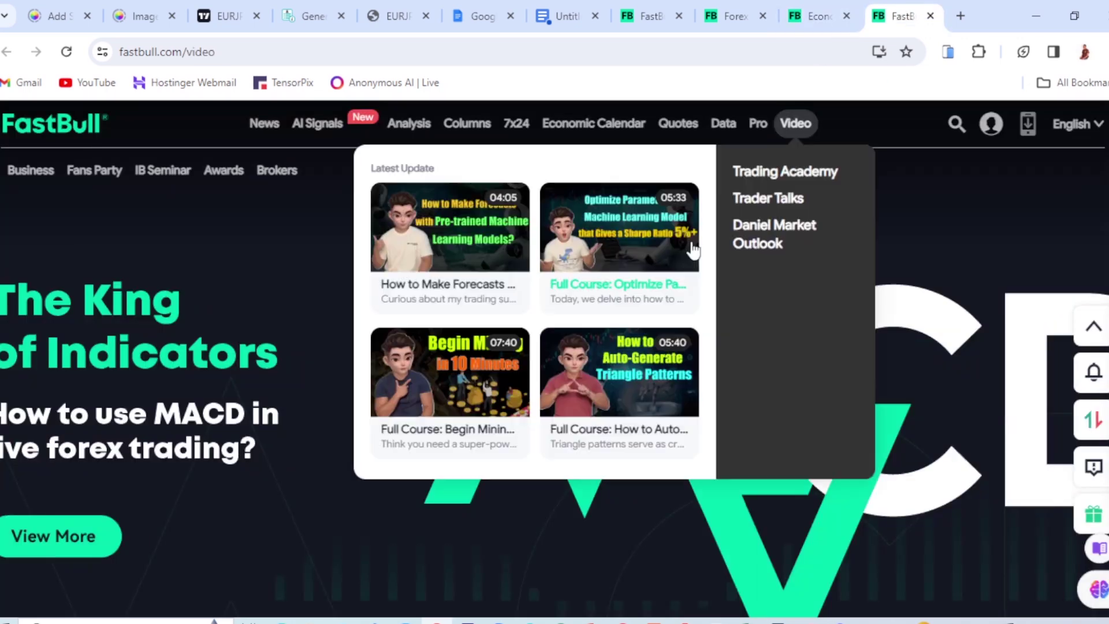
scroll(359, 541, down, 1)
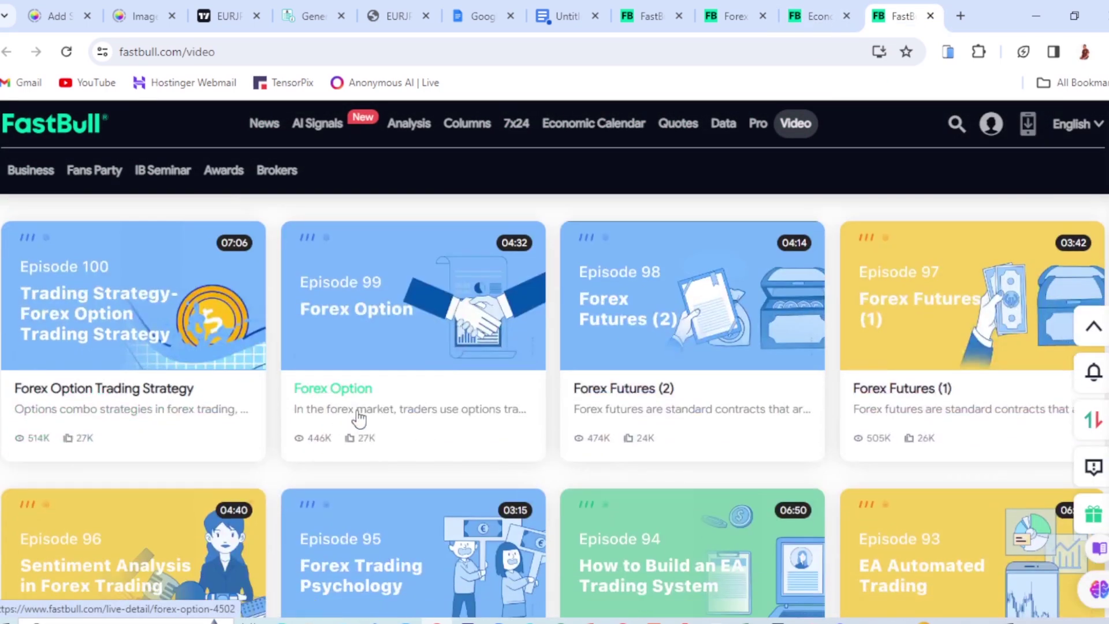
scroll(870, 364, down, 4)
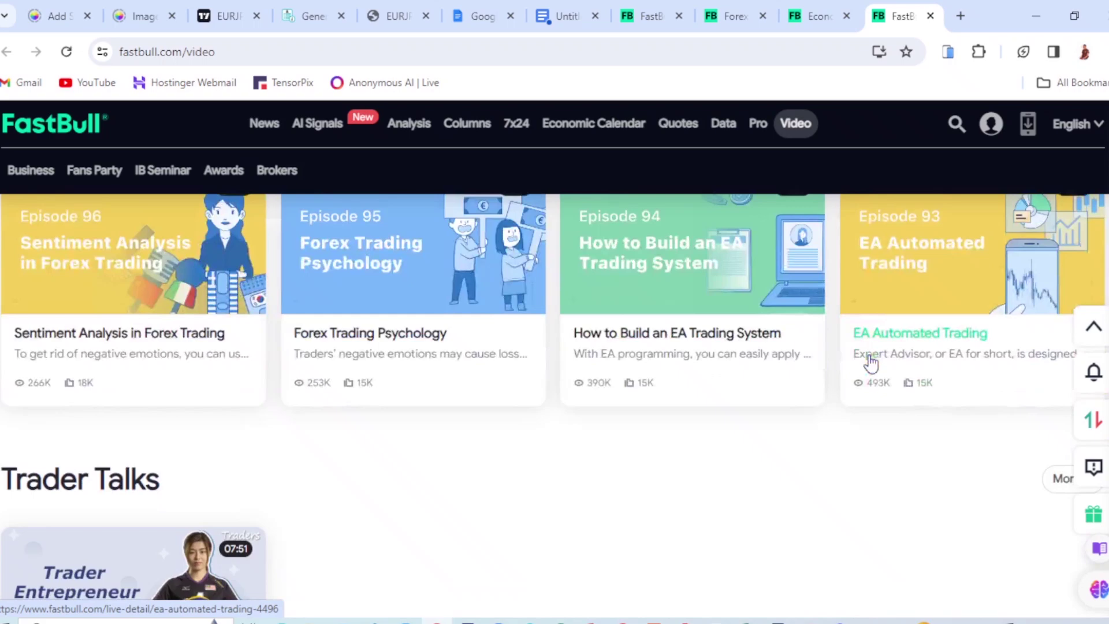
scroll(871, 362, down, 3)
scroll(870, 363, down, 3)
scroll(850, 362, down, 2)
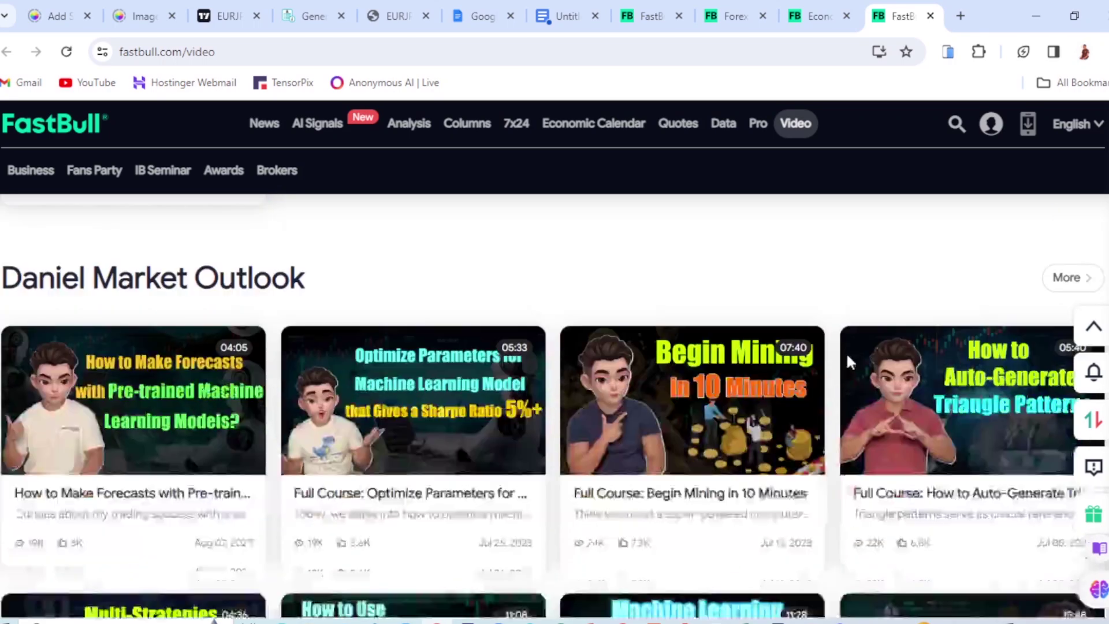
scroll(846, 352, down, 2)
scroll(847, 364, down, 3)
scroll(847, 364, down, 3)
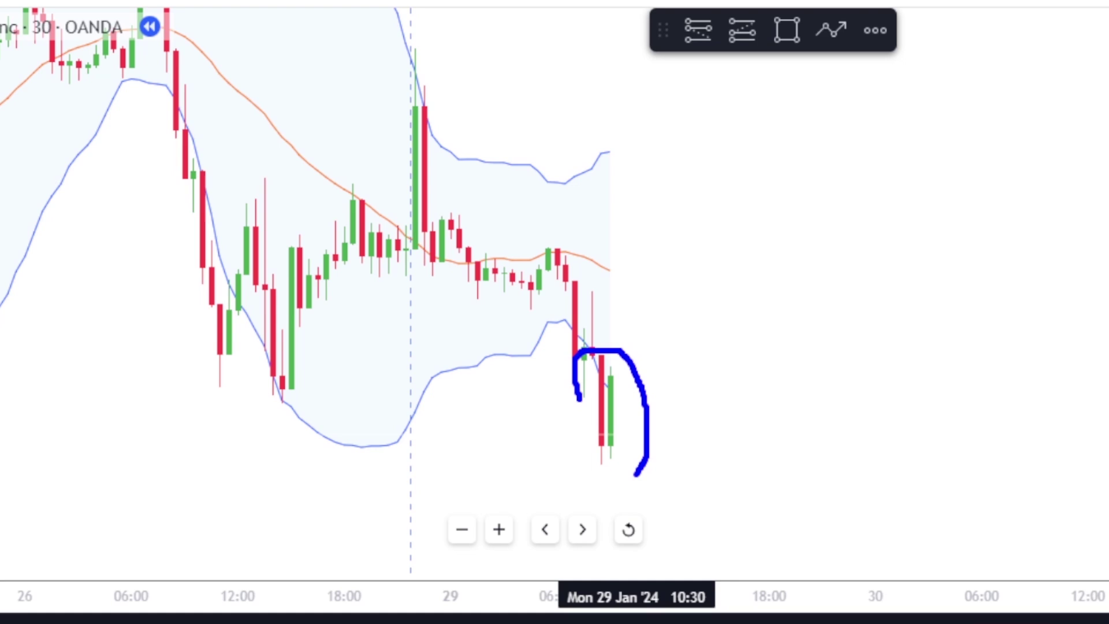
Step: Mark a long position at the re-entry candle, stop at its low, target at the upper band
key(Escape)
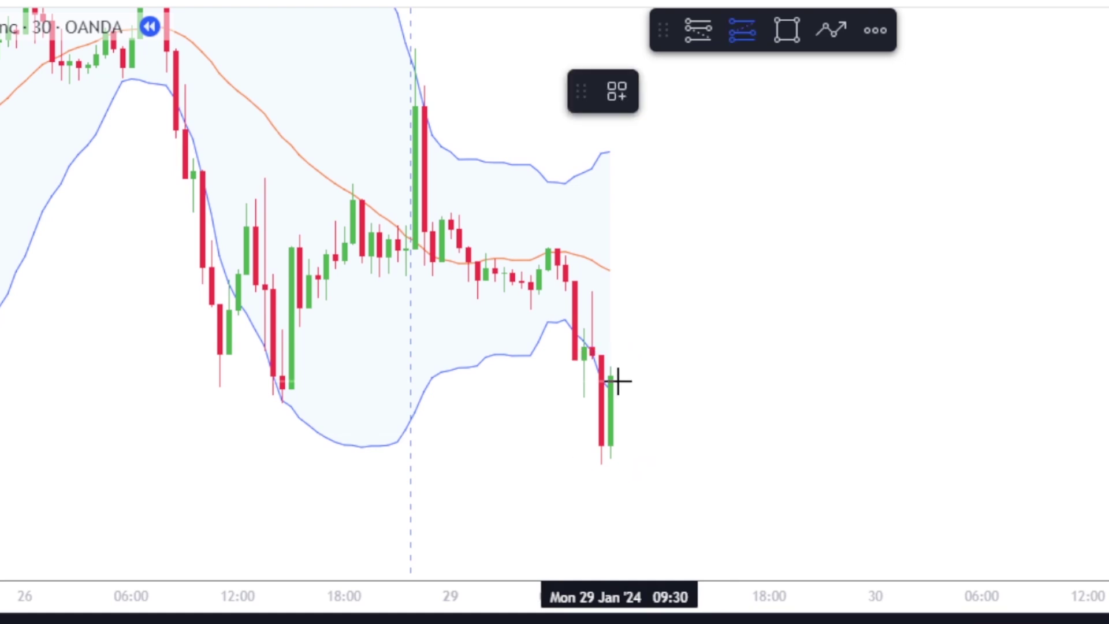
click(610, 381)
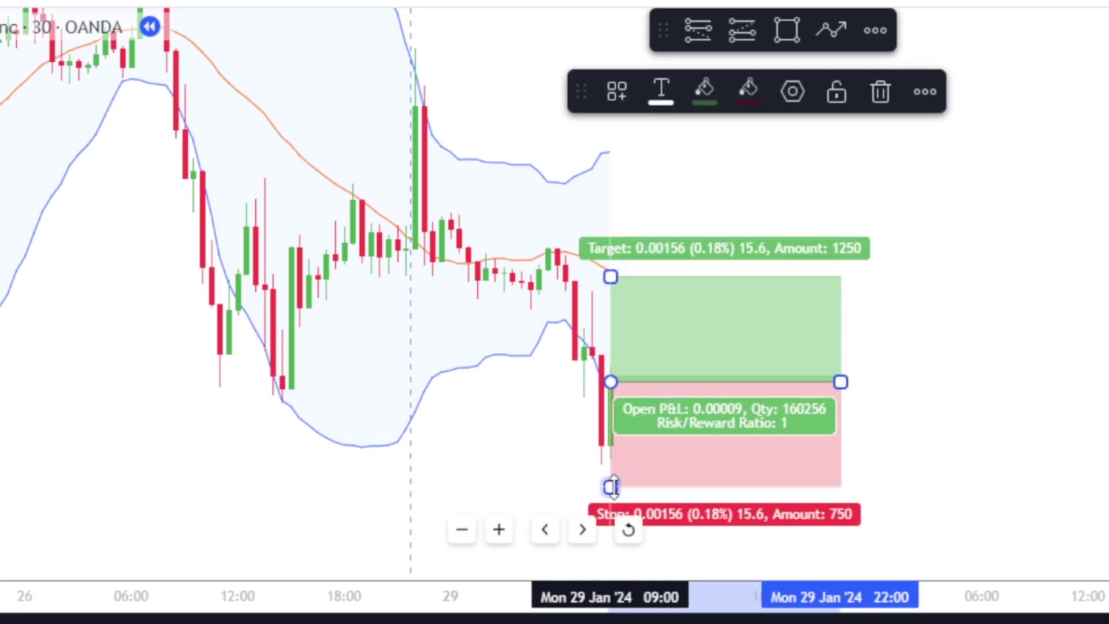
drag(611, 486, 611, 459)
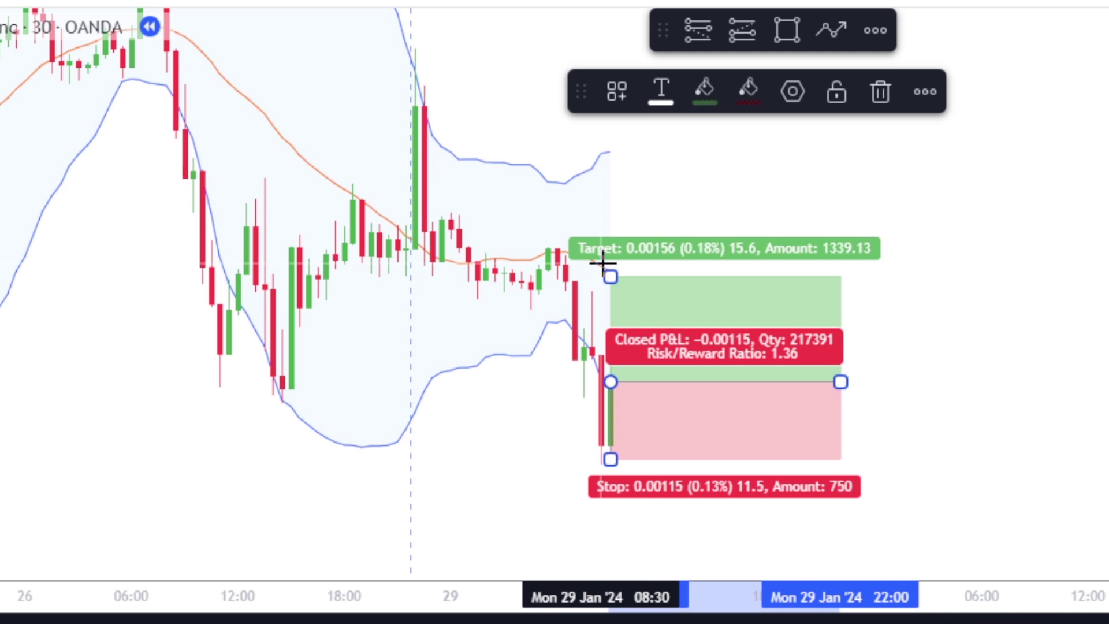
drag(611, 276, 592, 174)
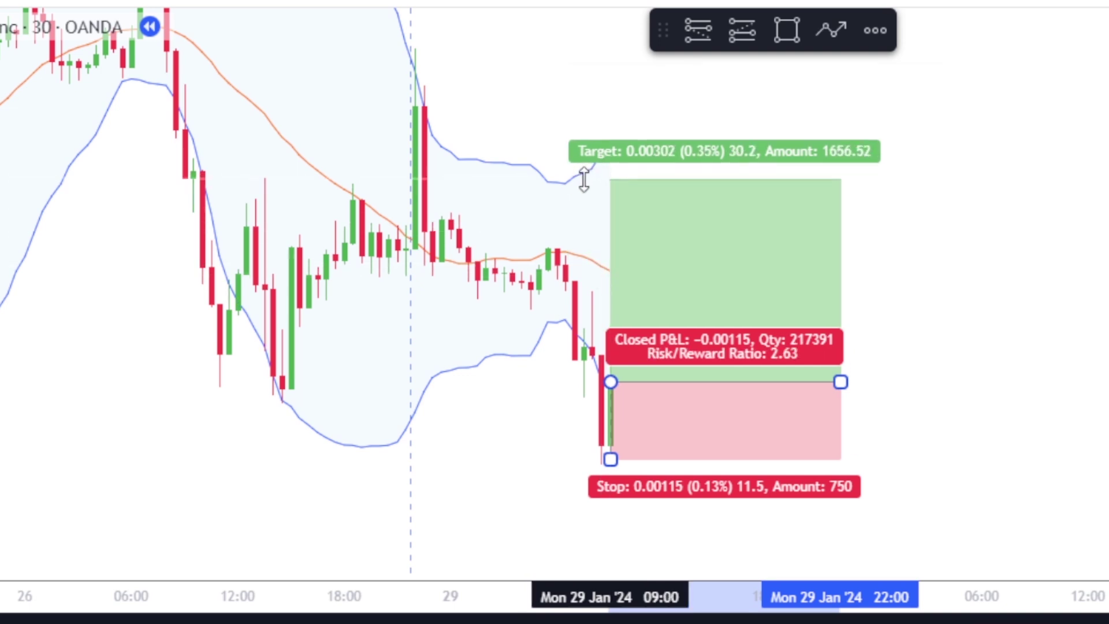
click(562, 391)
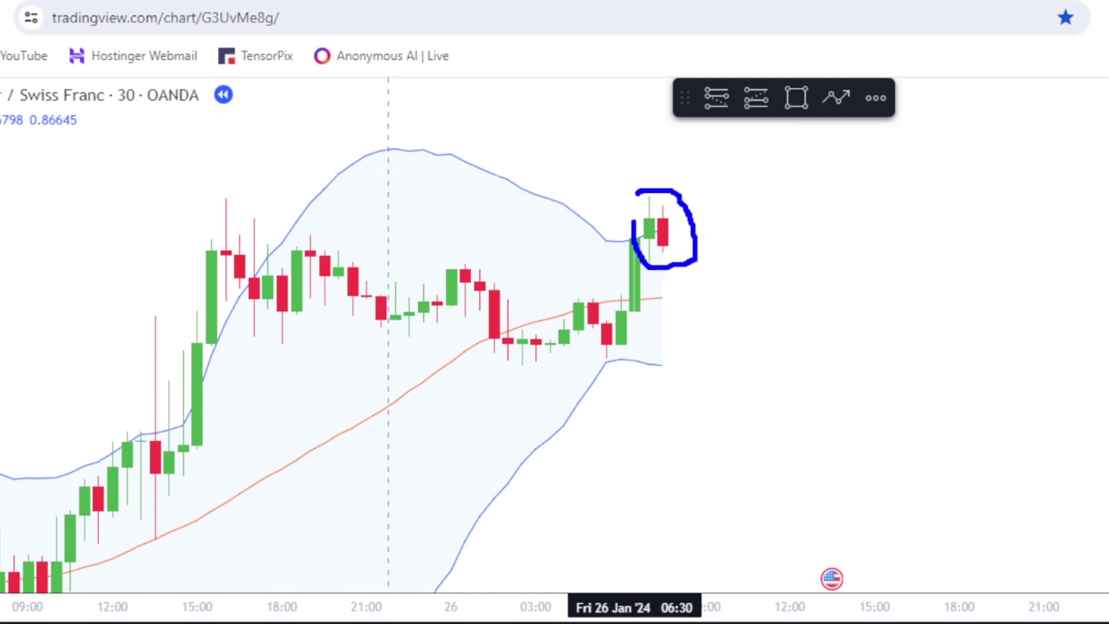
Step: Place a narrow short position on the latest candles with its target toward the lower band
click(677, 248)
drag(875, 248, 748, 248)
drag(693, 345, 693, 369)
drag(677, 156, 677, 200)
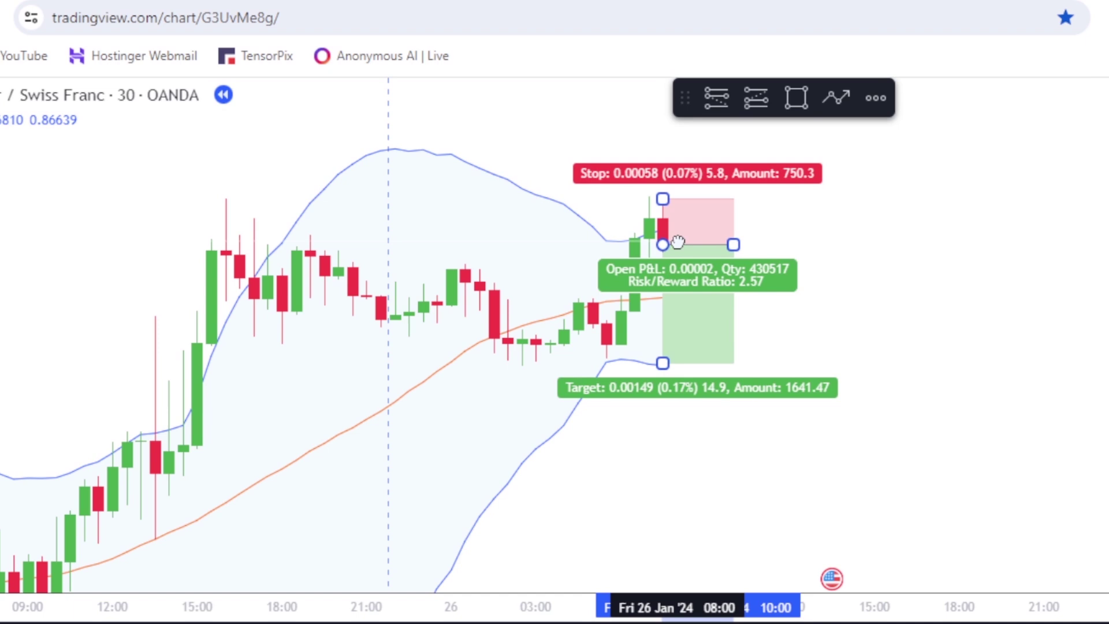
click(508, 365)
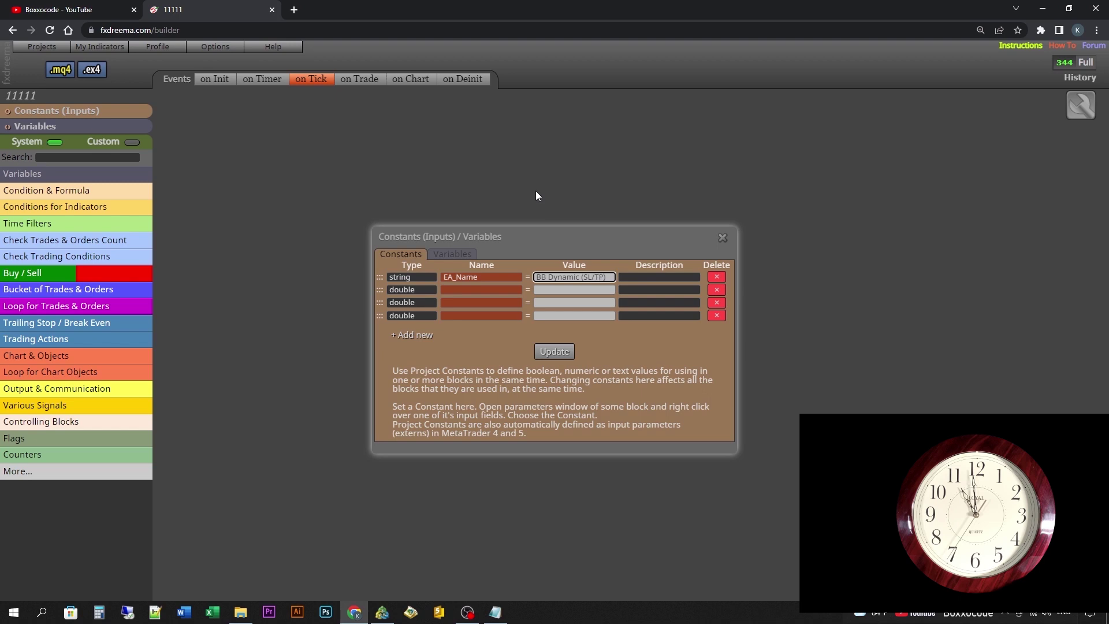
Step: Finish the EA name constant, then add the Lot constant and an int constant
text(TP)
key(Tab)
text(Lo)
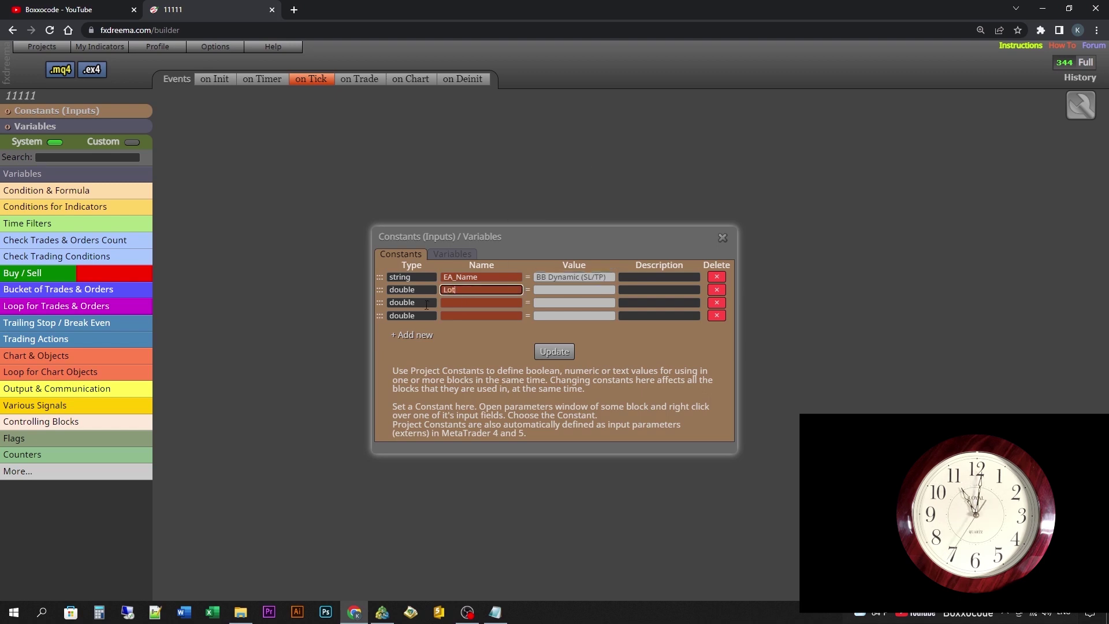
text(t)
key(Tab)
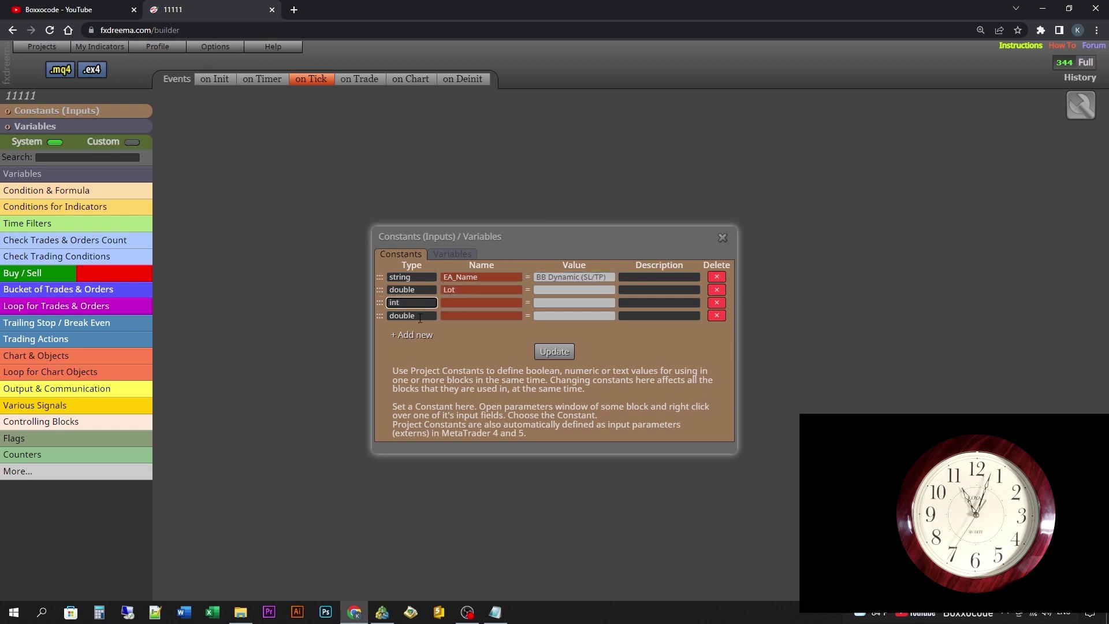
key(i)
click(446, 302)
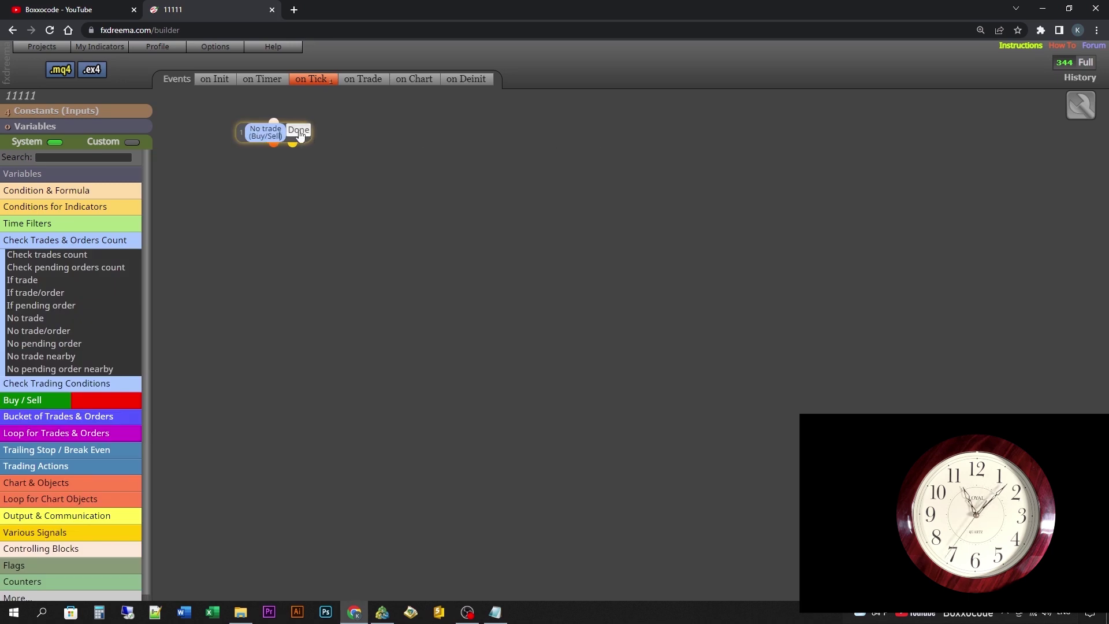
Step: Check the No trade block's settings and place a Condition block beneath it
double_click(272, 133)
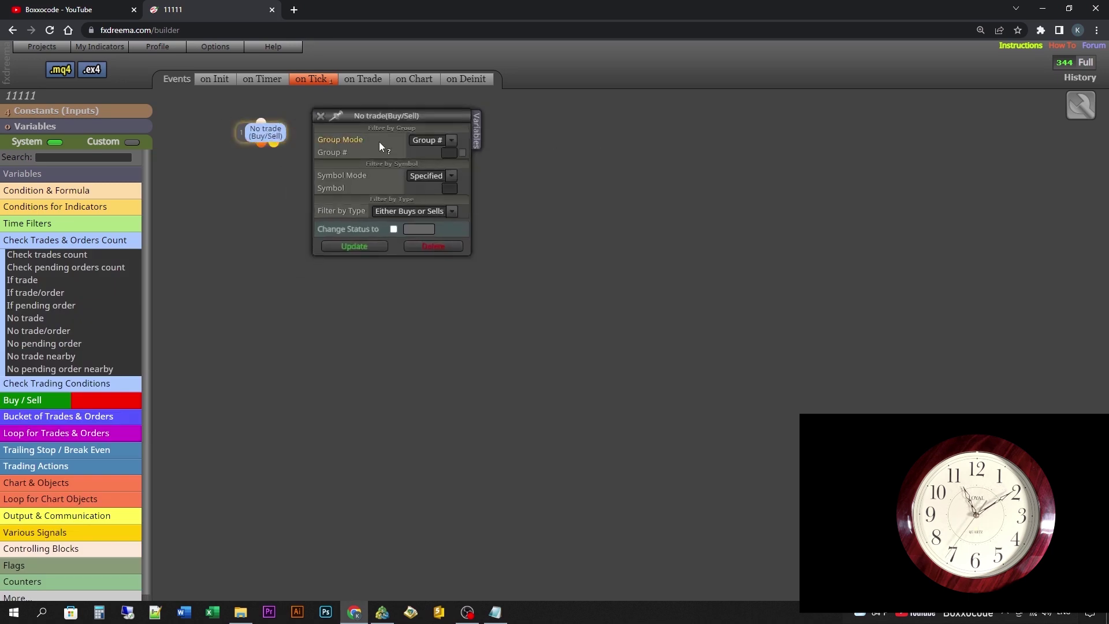
click(322, 116)
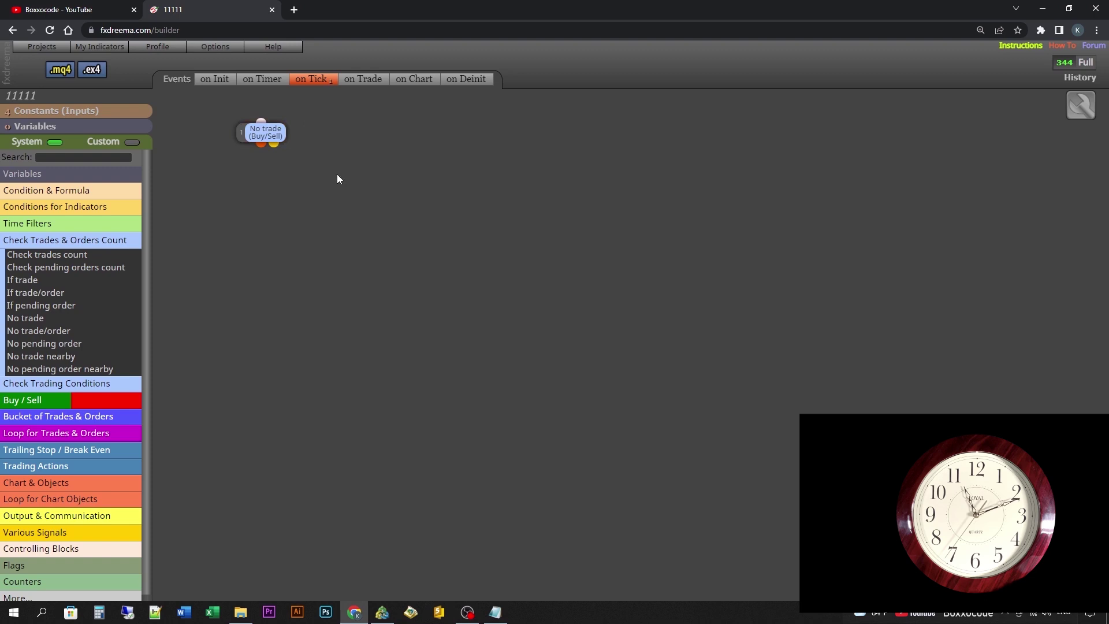
click(46, 190)
drag(27, 205, 194, 206)
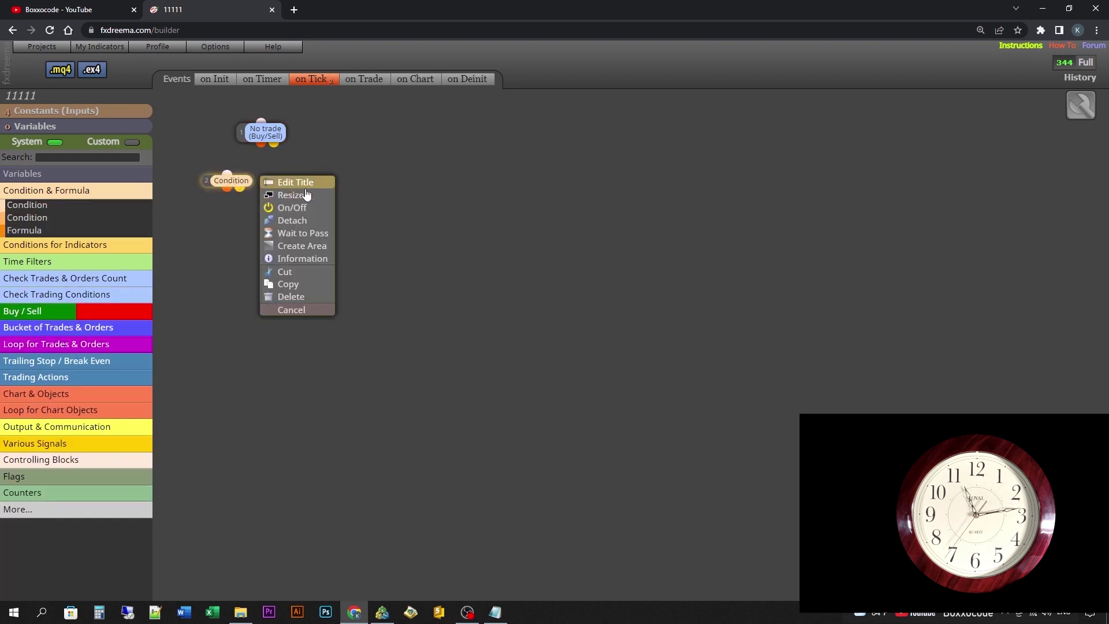
click(306, 195)
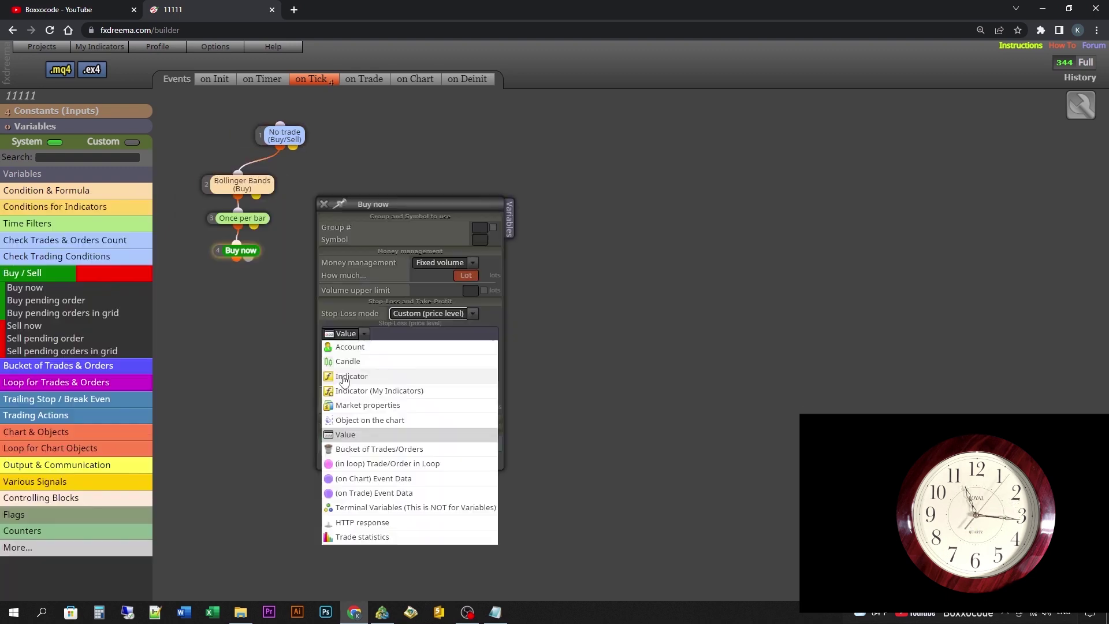
Step: Take the order's stop loss from the Bollinger Bands indicator
click(346, 382)
click(405, 346)
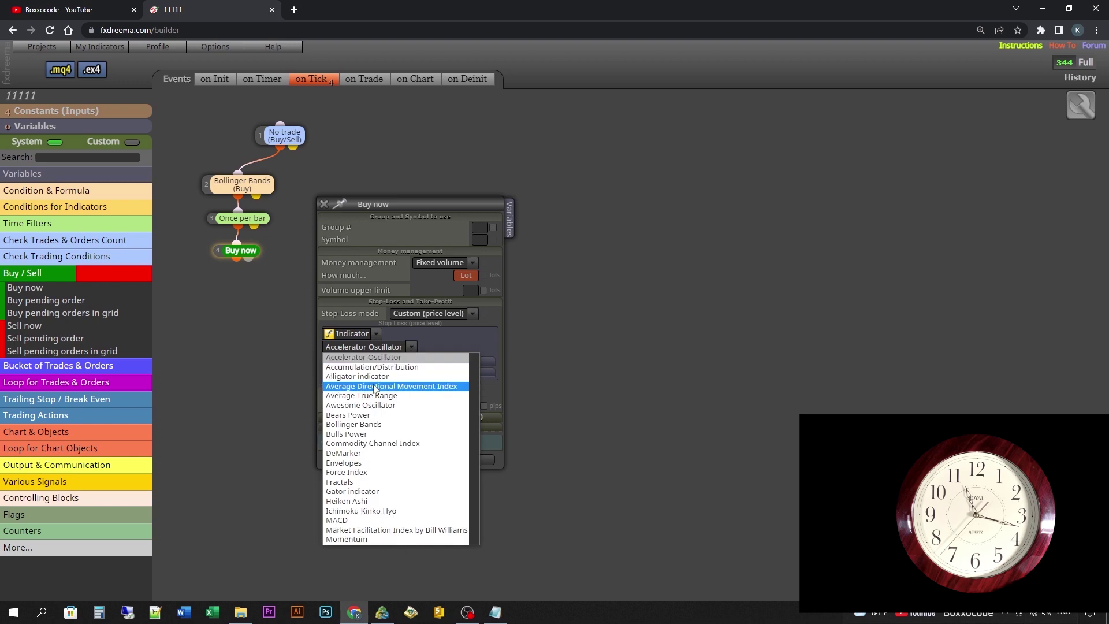
click(354, 424)
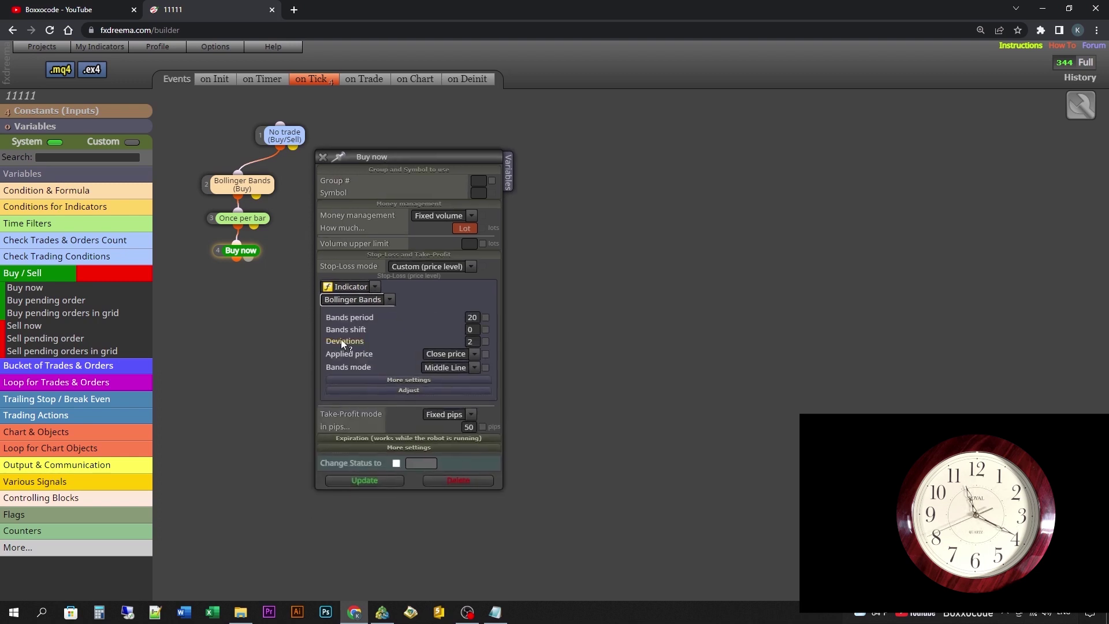
key(Tab)
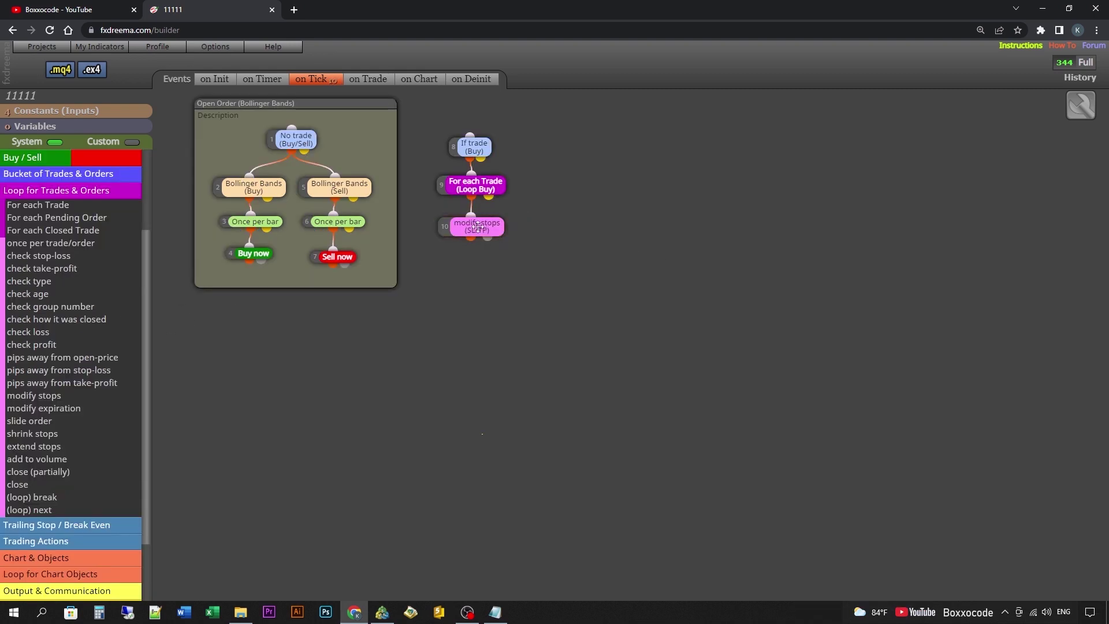
Step: Set the modify-stops SL to a custom Bollinger Bands level using BB_period and BB_deviations
click(477, 226)
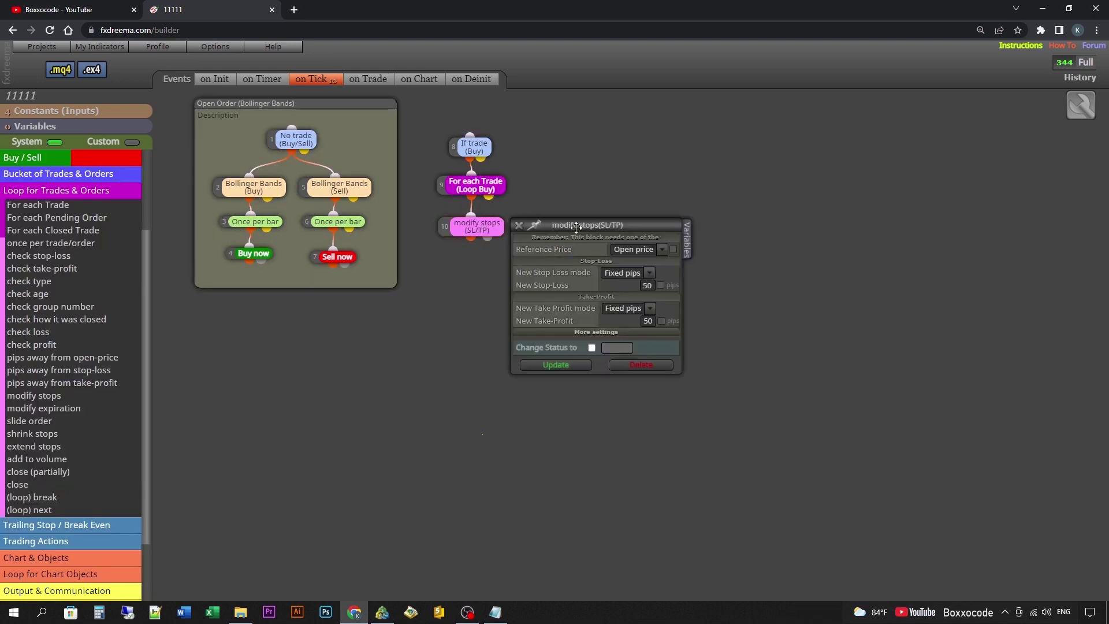
click(672, 200)
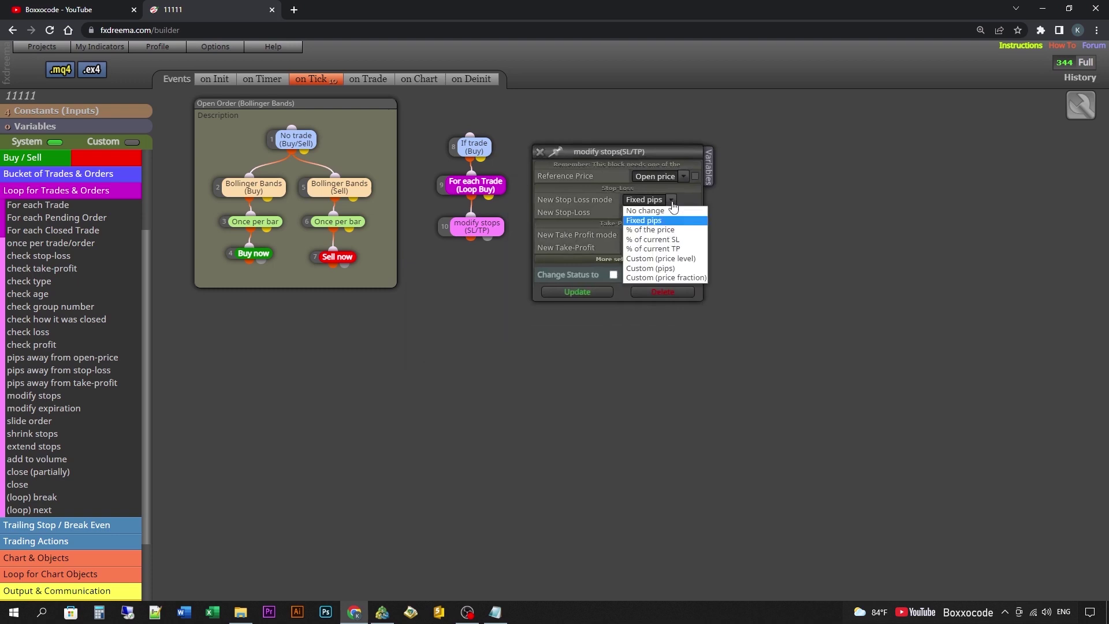
click(667, 259)
drag(644, 151, 659, 134)
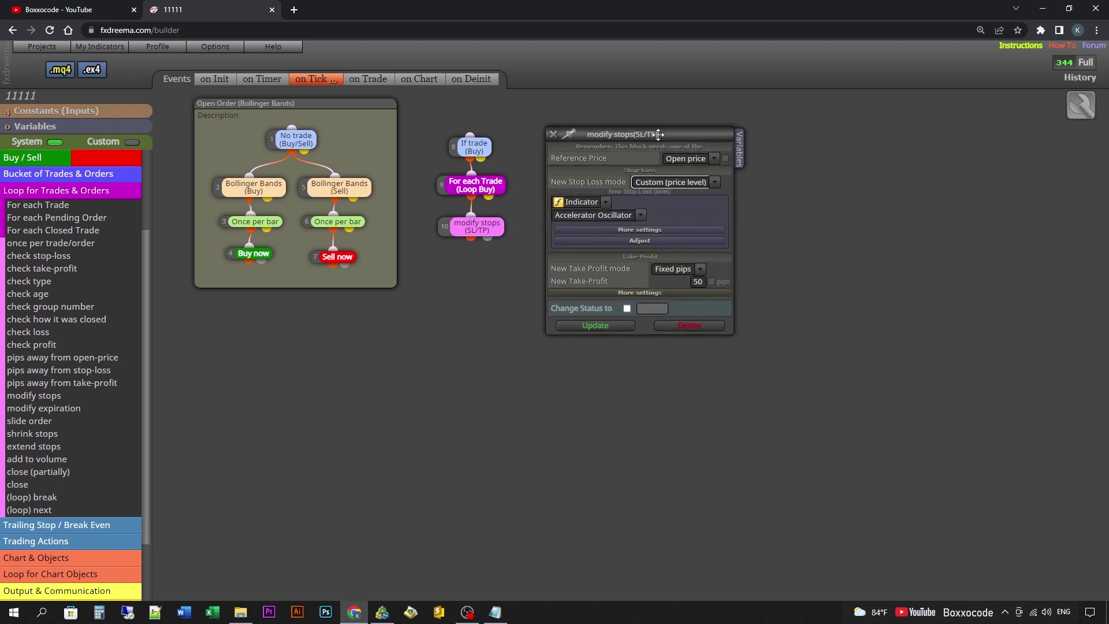
click(617, 223)
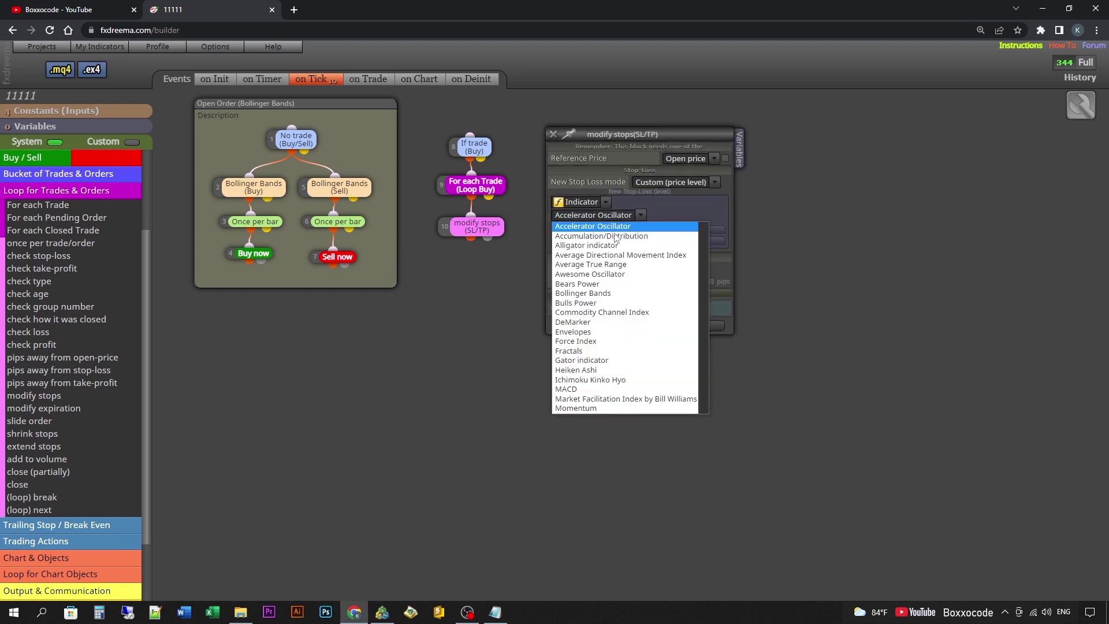
click(613, 295)
click(703, 232)
click(741, 296)
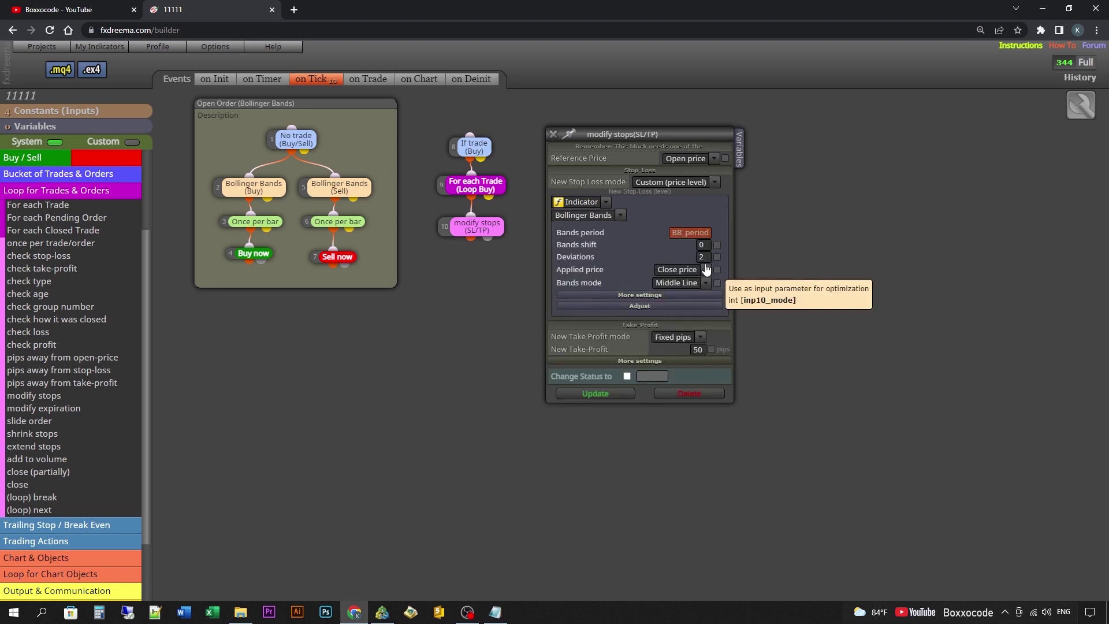
click(703, 256)
click(748, 333)
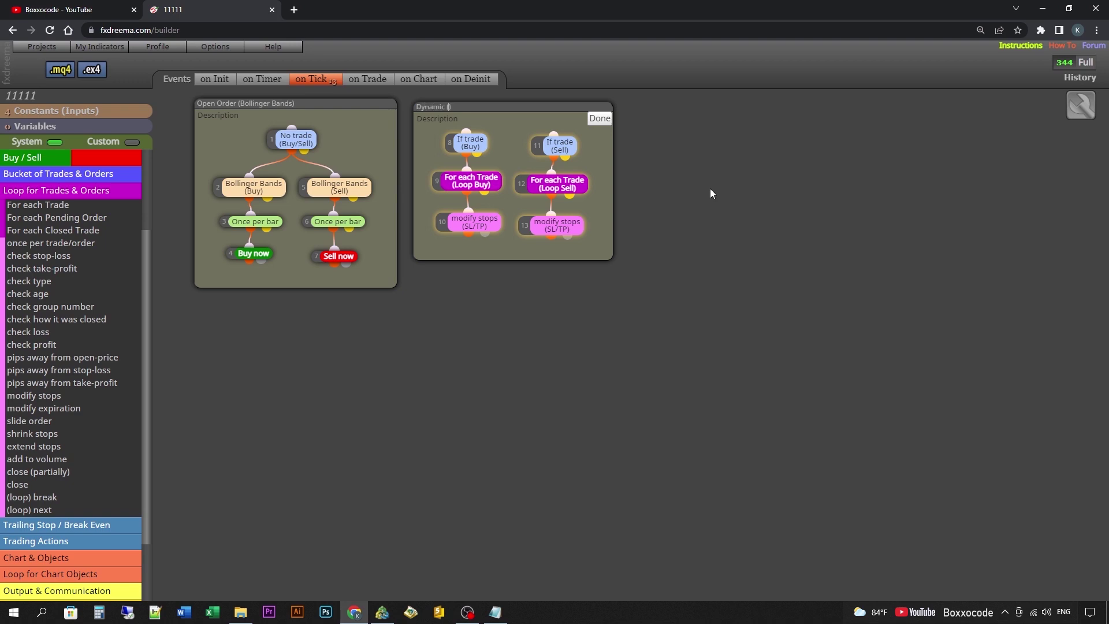
Step: Title the block group 'Dynamic (SL/TP)'
text(/TP)
key(Return)
click(22, 479)
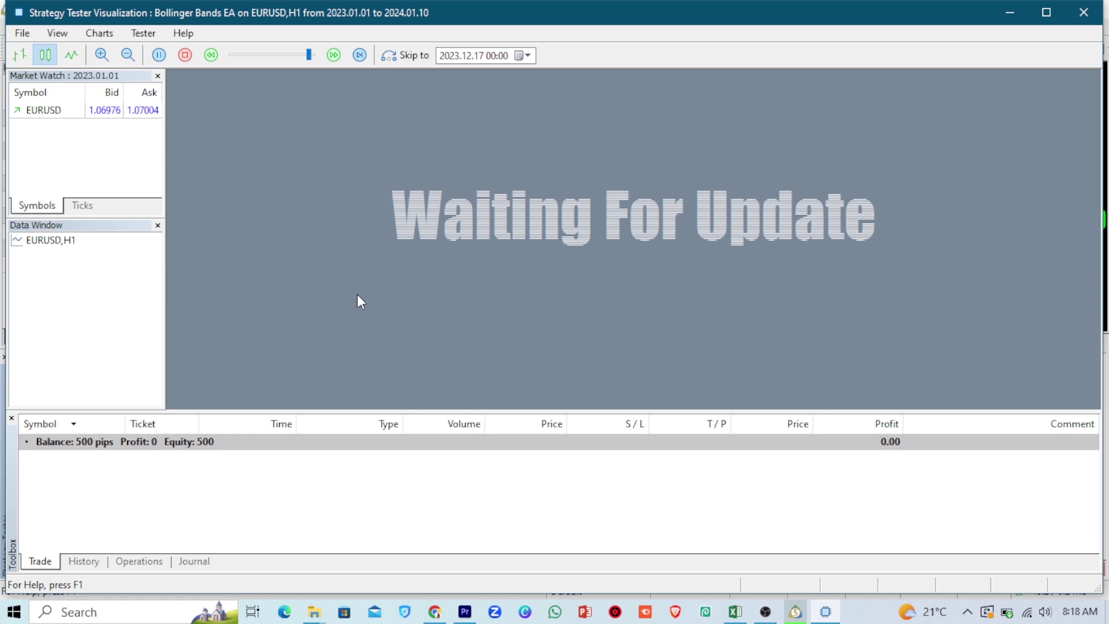
Step: Pause and resume the visual backtest until a buy trade opens, then pause again
click(162, 54)
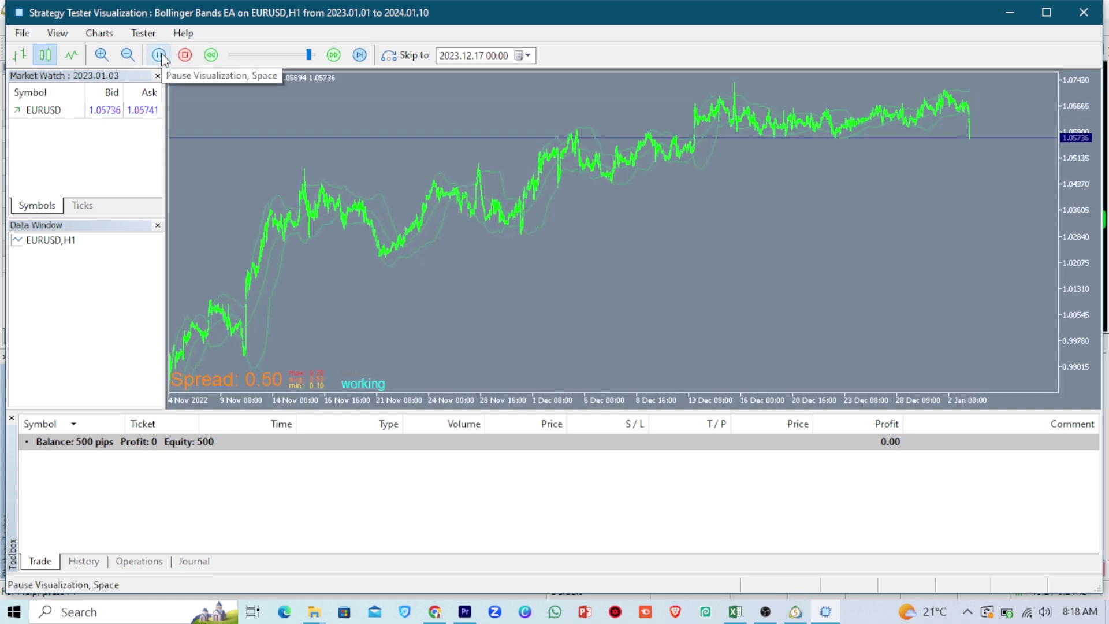
click(161, 54)
click(161, 54)
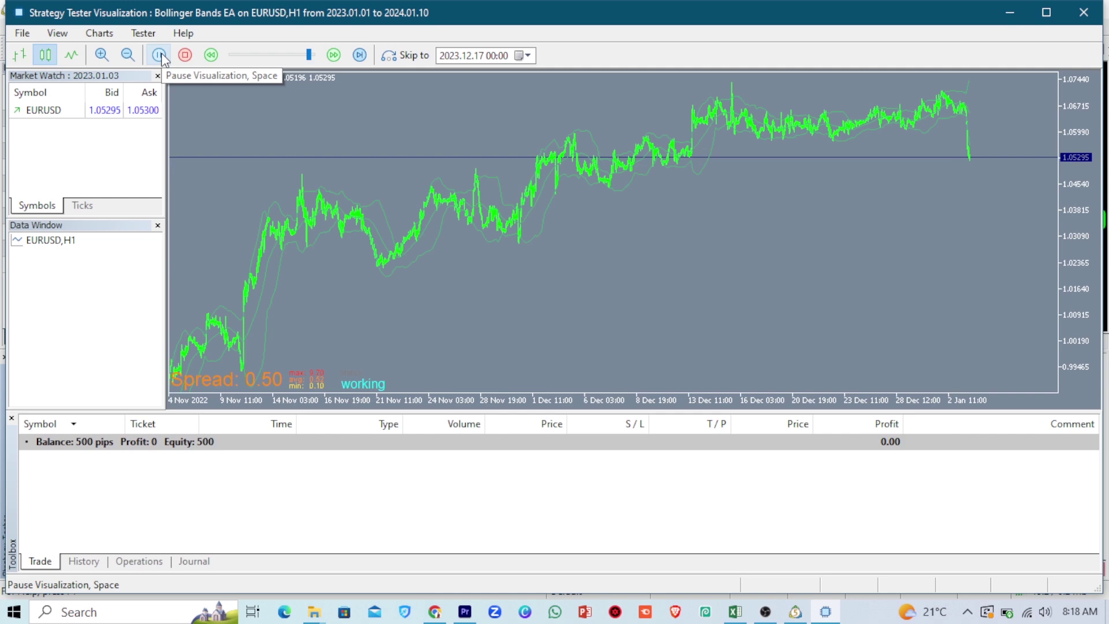
click(161, 54)
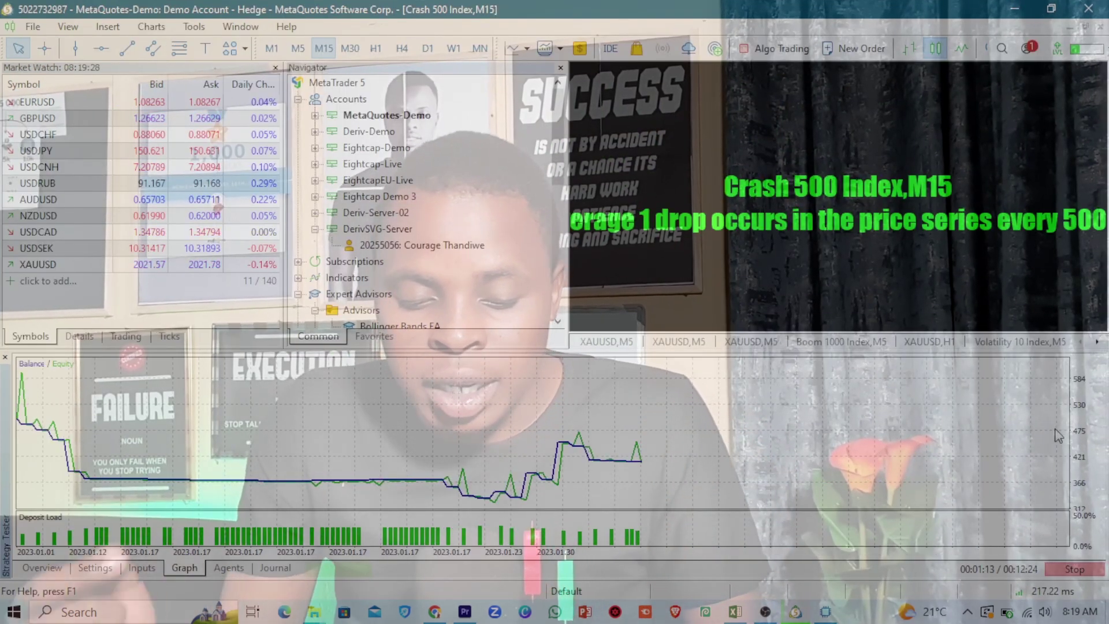
Step: Enlarge the Strategy Tester panel and highlight the report's 1026 total trades
drag(890, 351, 890, 86)
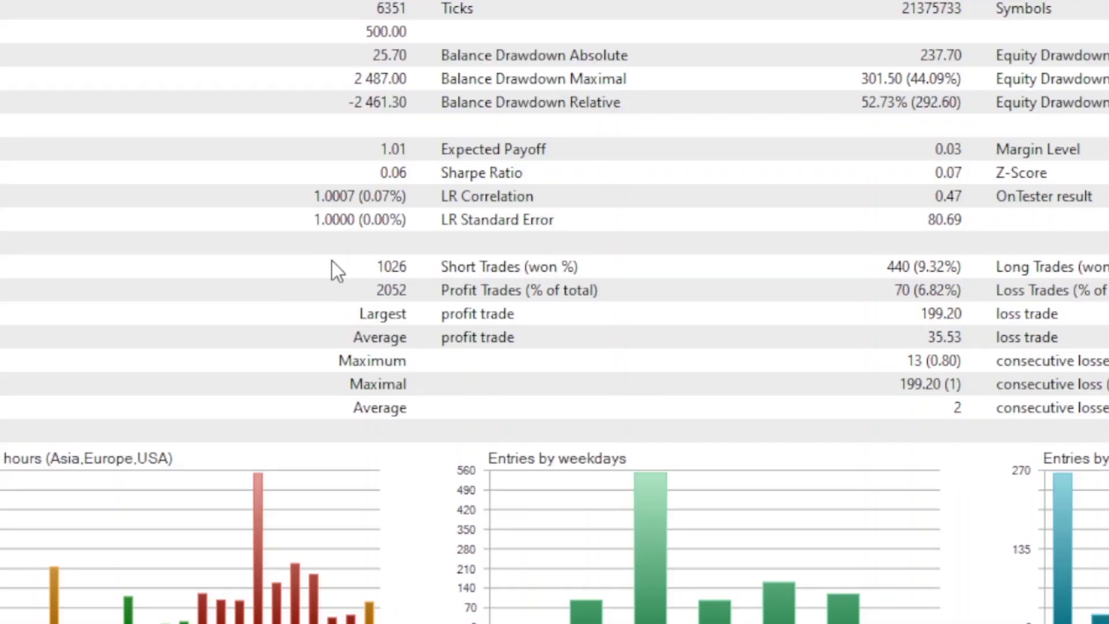
drag(345, 255, 362, 248)
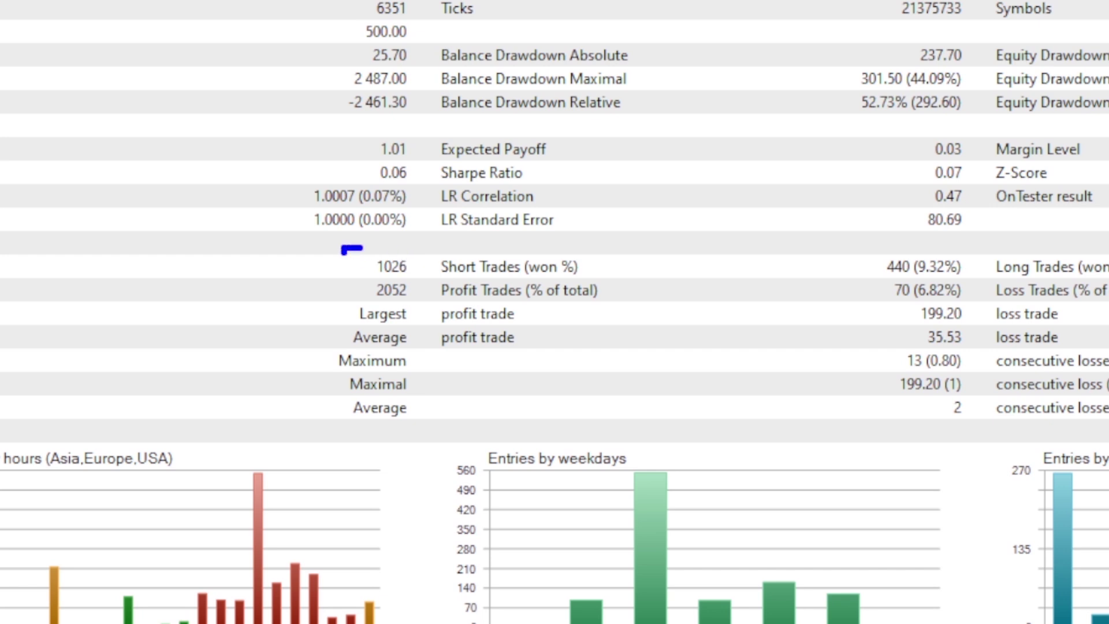